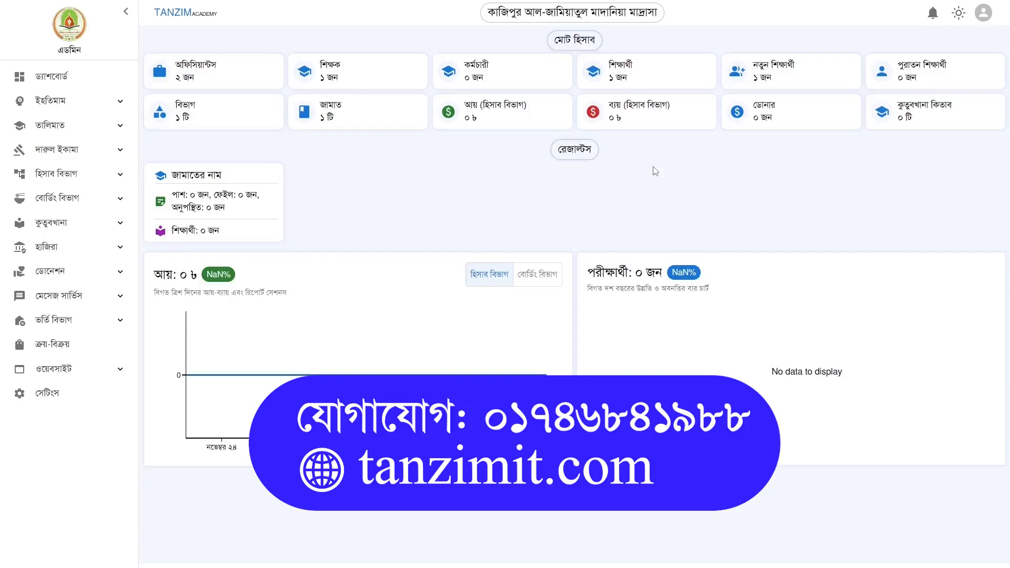
# Go to Settings and list the five registered users
pyautogui.click(55, 396)
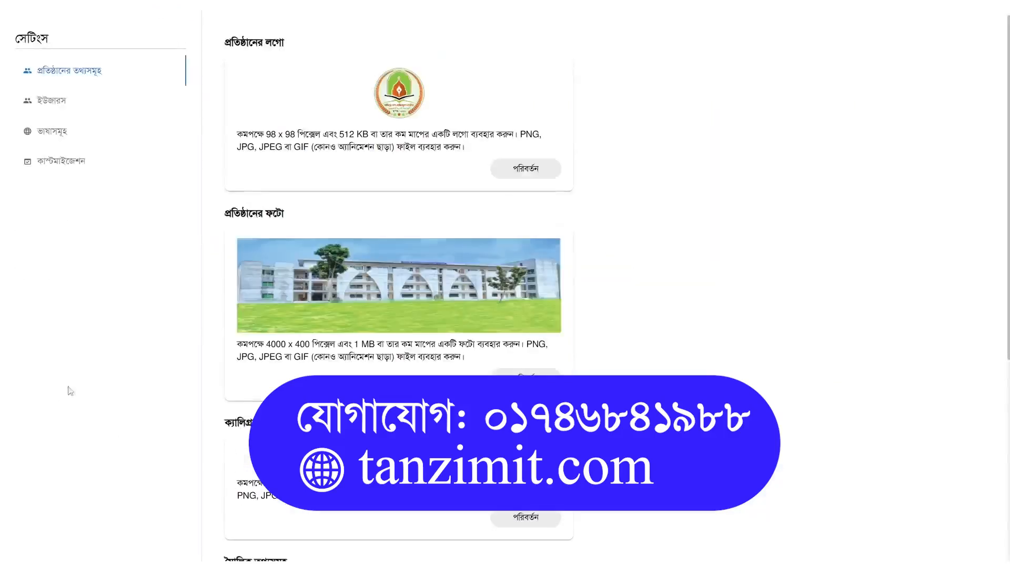
pyautogui.click(51, 101)
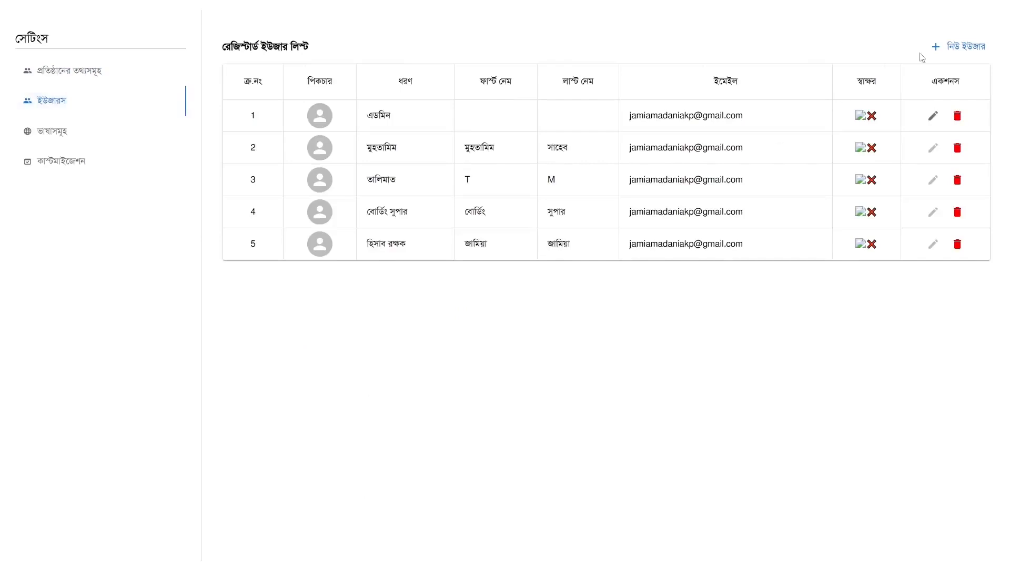
# Open the new-user registration form and expand its user-type dropdown
pyautogui.click(948, 50)
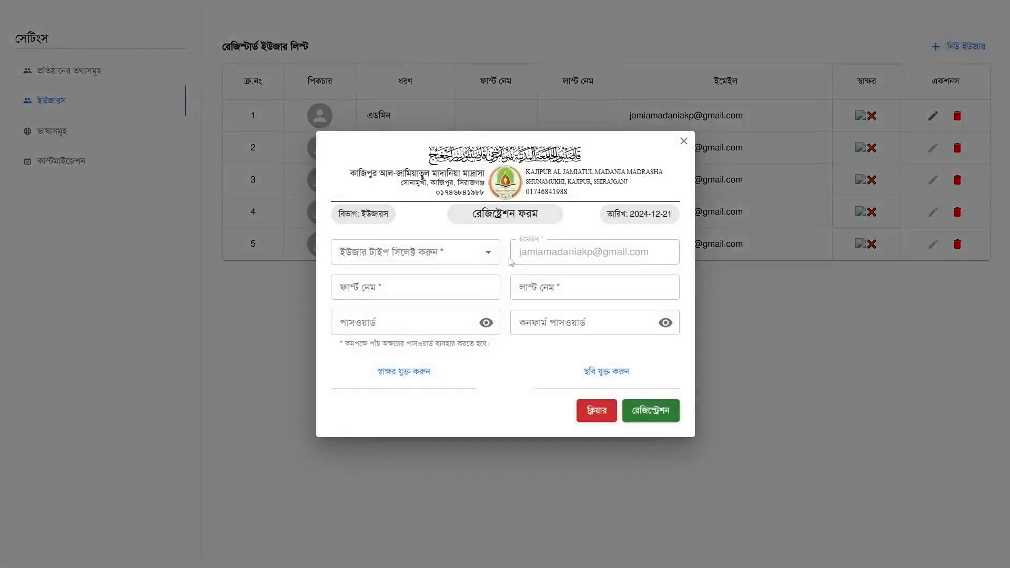
pyautogui.click(448, 256)
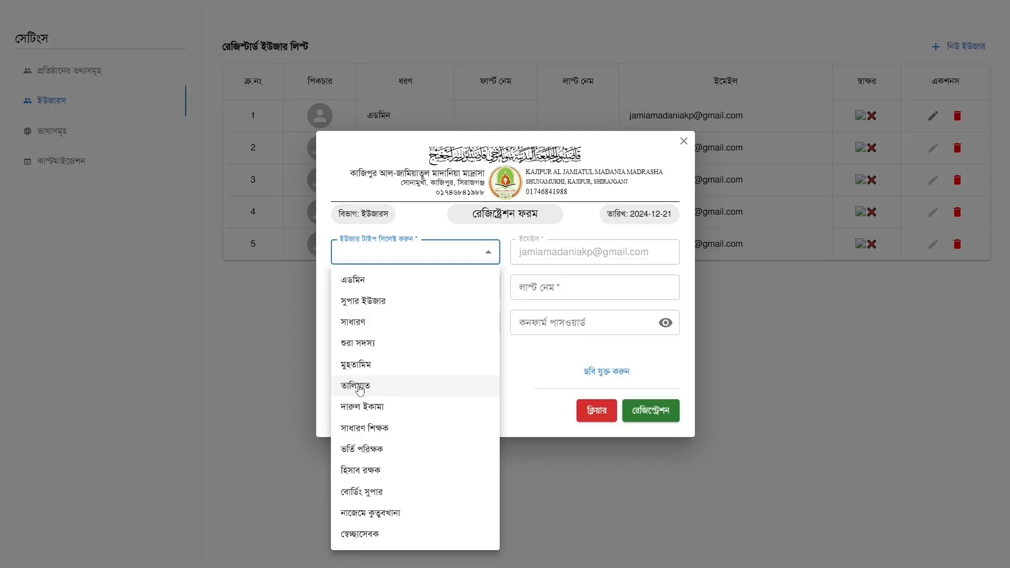
# Choose user type সুপার ইউজার with first name সুপার and last name ইউজা
pyautogui.click(394, 309)
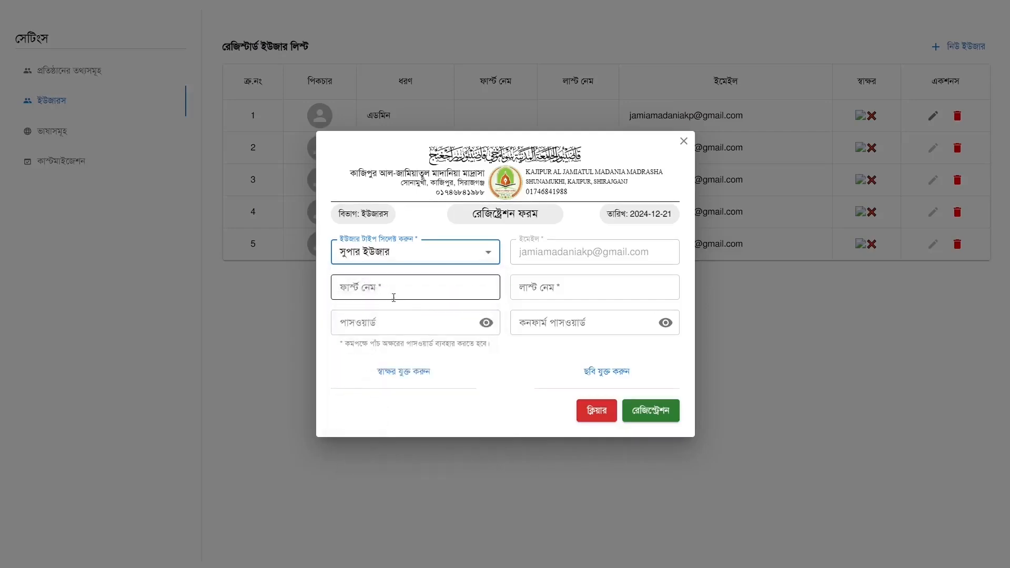
pyautogui.click(389, 289)
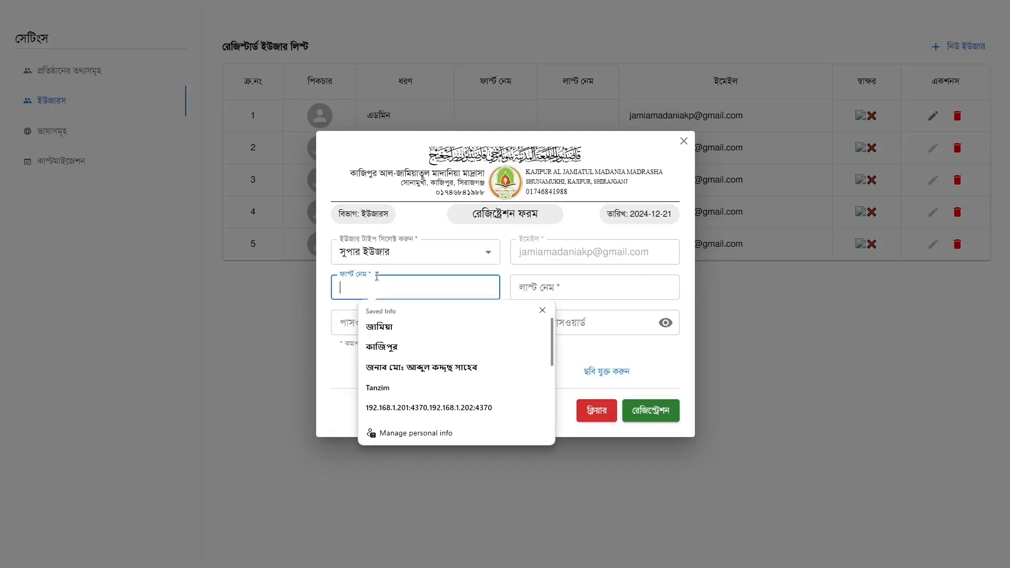
pyautogui.click(353, 286)
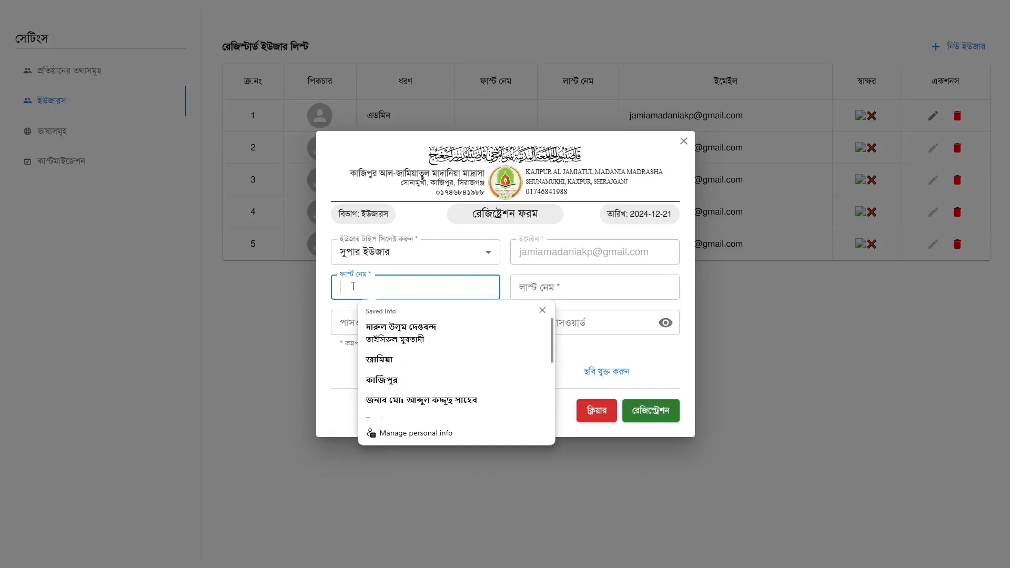
pyautogui.write('সুপার')
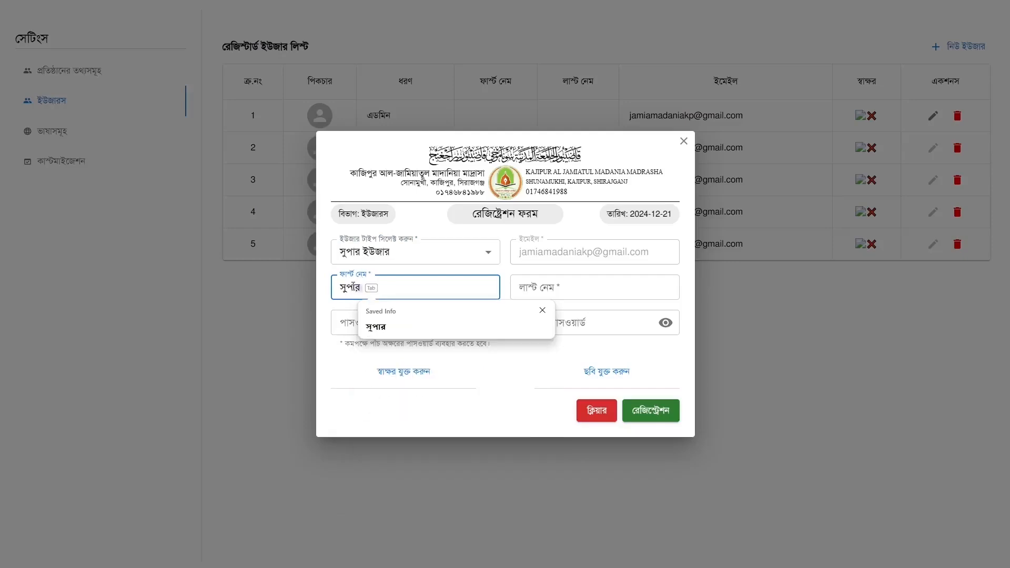
pyautogui.press('Tab')
pyautogui.write('উ')
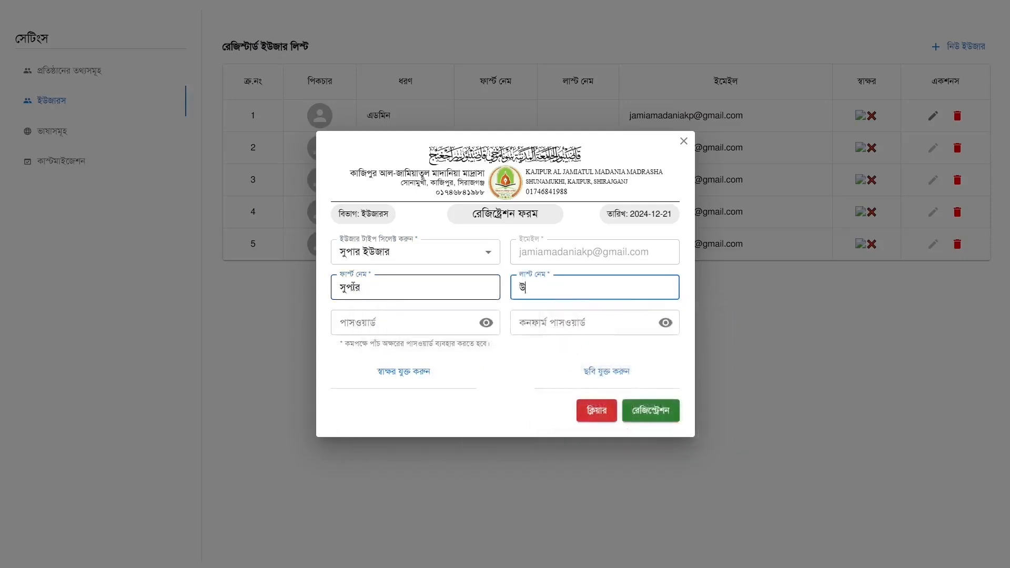
pyautogui.press('BackSpace')
pyautogui.write('ইজার')
pyautogui.write('উজার')
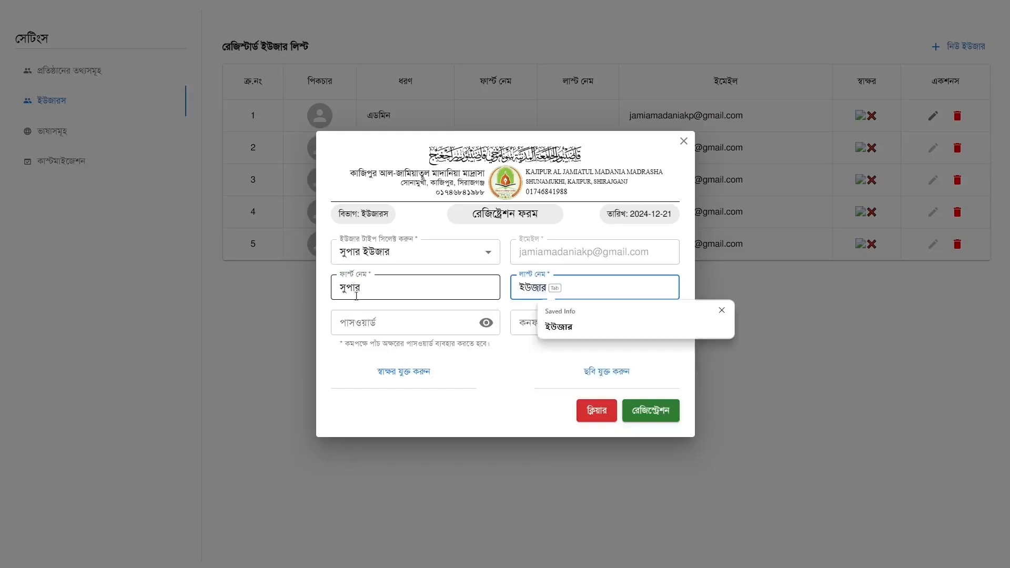
# Enter and confirm the account password, then open the signature file picker
pyautogui.click(368, 322)
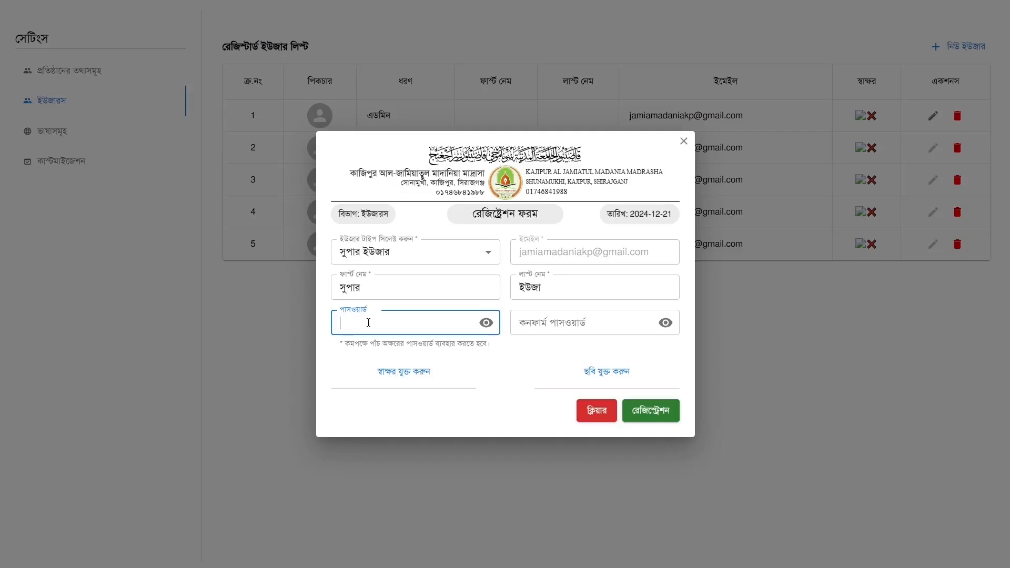
pyautogui.write('12345')
pyautogui.click(573, 322)
pyautogui.write('12345')
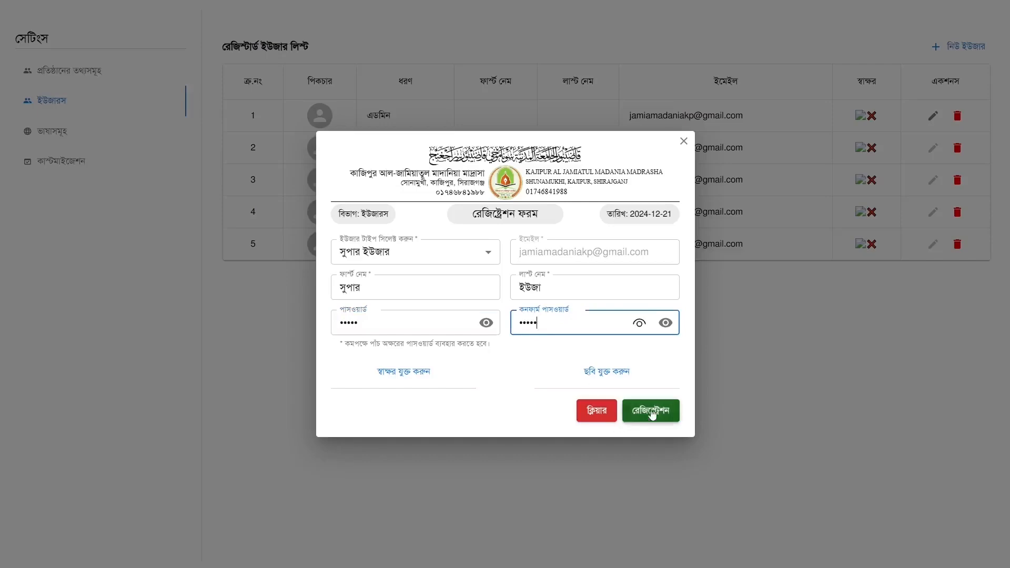
pyautogui.click(408, 372)
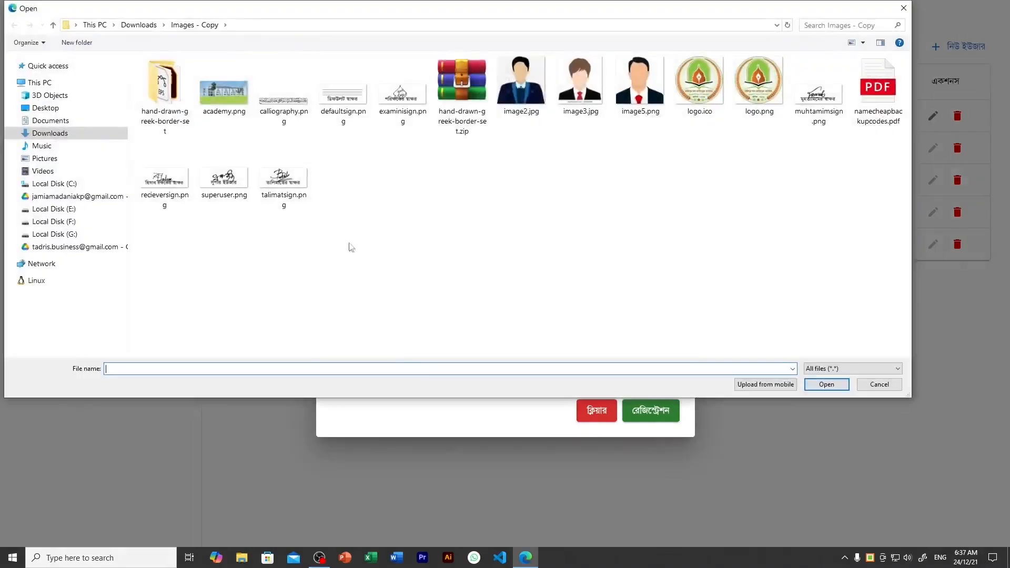
# Attach superuser.png as signature and image2.jpg as photo, then submit the registration
pyautogui.click(234, 182)
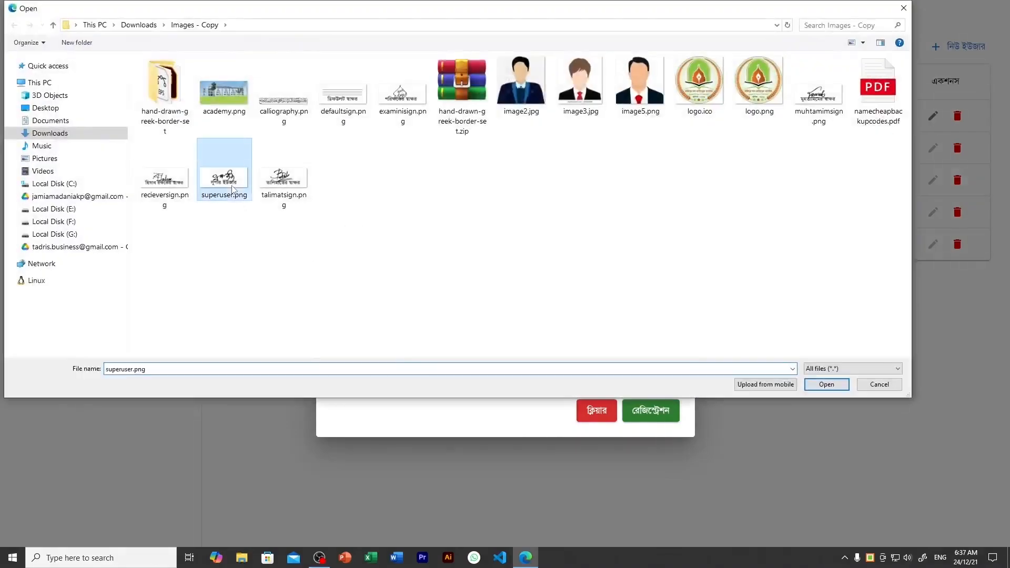
pyautogui.click(826, 384)
pyautogui.click(609, 368)
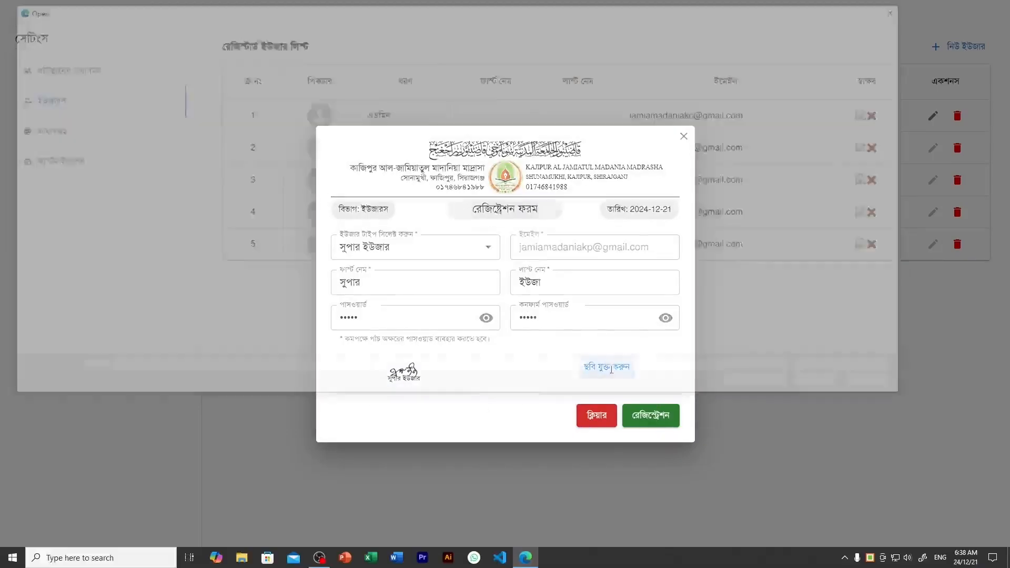
pyautogui.click(515, 120)
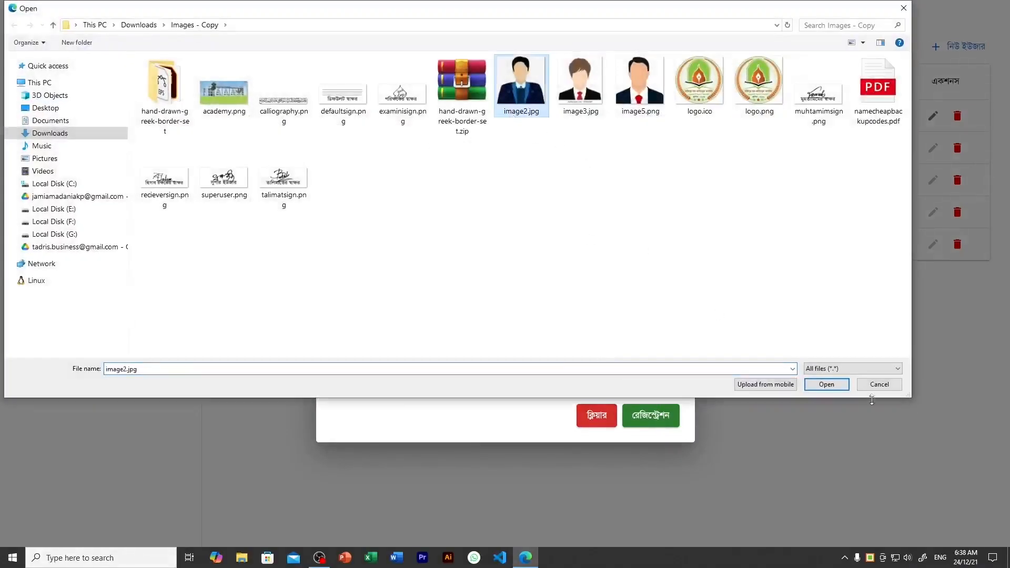
pyautogui.click(836, 387)
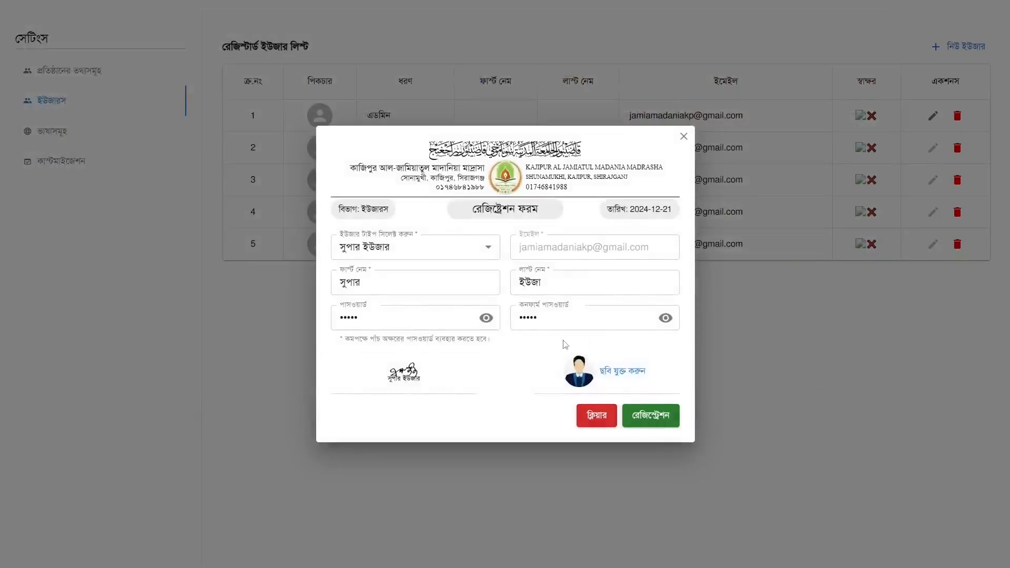
pyautogui.click(659, 419)
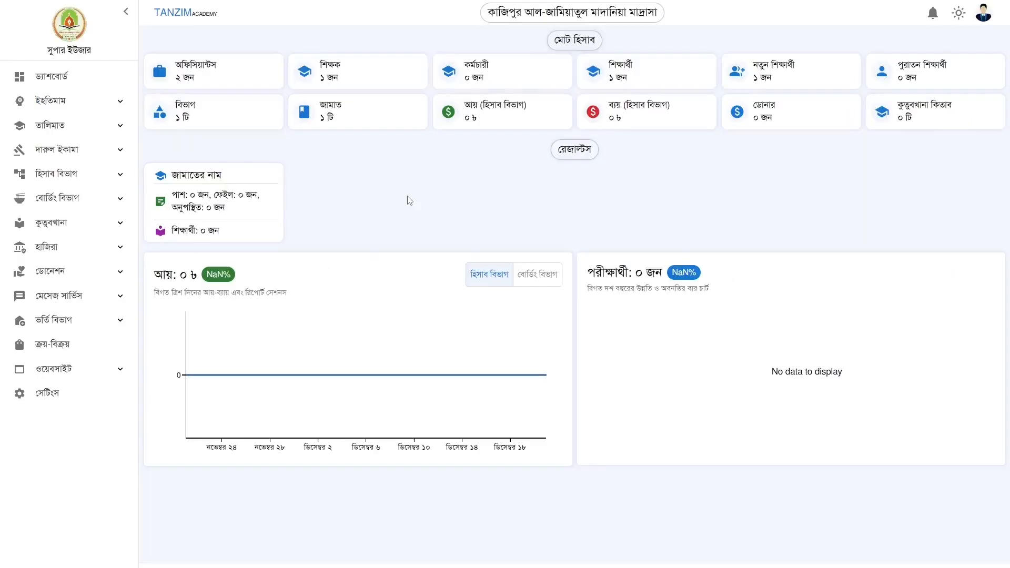
# In the তালিমাত জামাত list, delete the নূরানী বিভাগ row and add a blank row
pyautogui.click(54, 126)
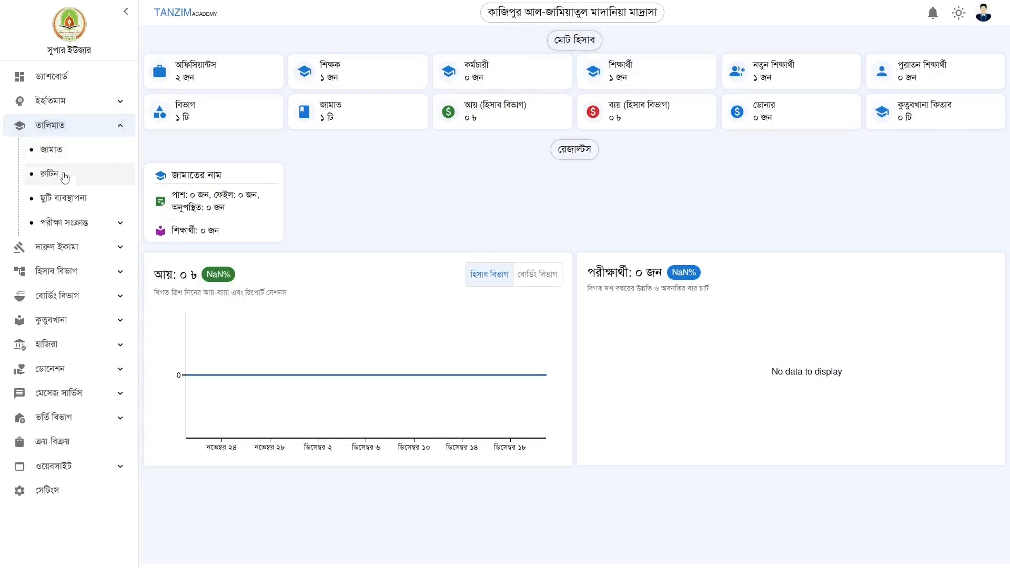
pyautogui.click(63, 154)
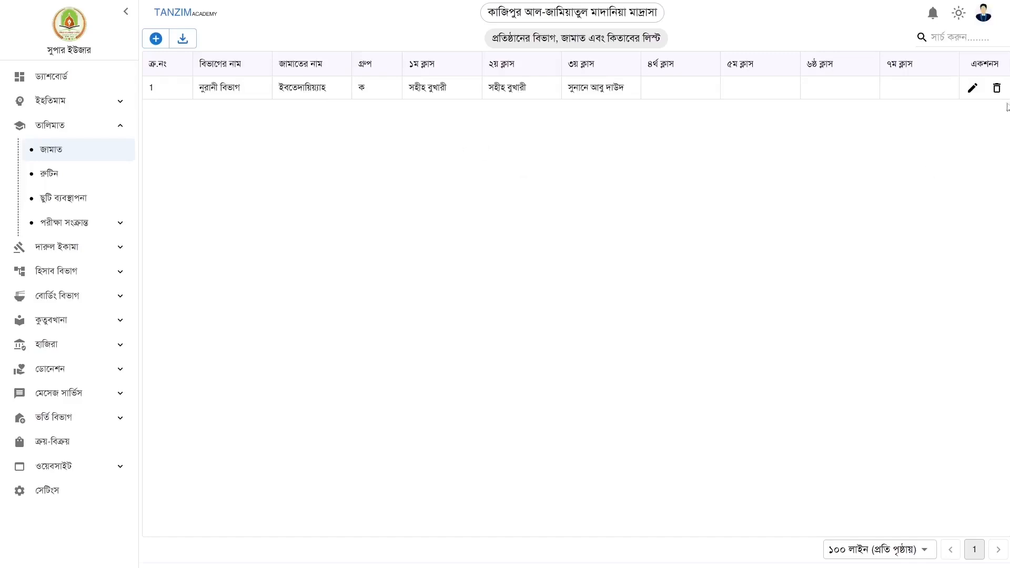
pyautogui.click(996, 88)
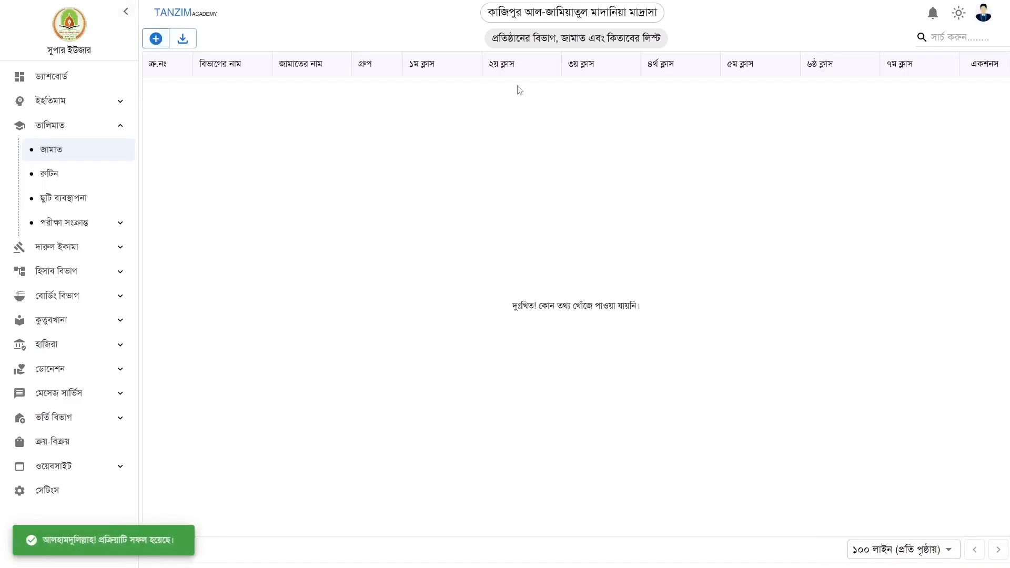
pyautogui.click(156, 41)
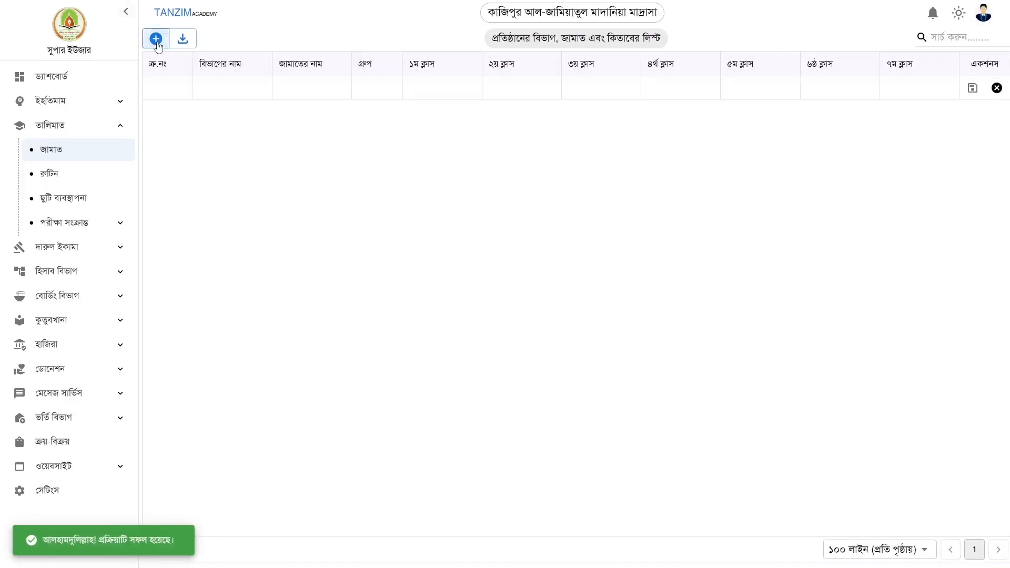
# Set the new row to department কিতাব বিভাগ, jamaat তাইসীর, group ক
pyautogui.click(237, 87)
pyautogui.click(307, 85)
pyautogui.click(387, 86)
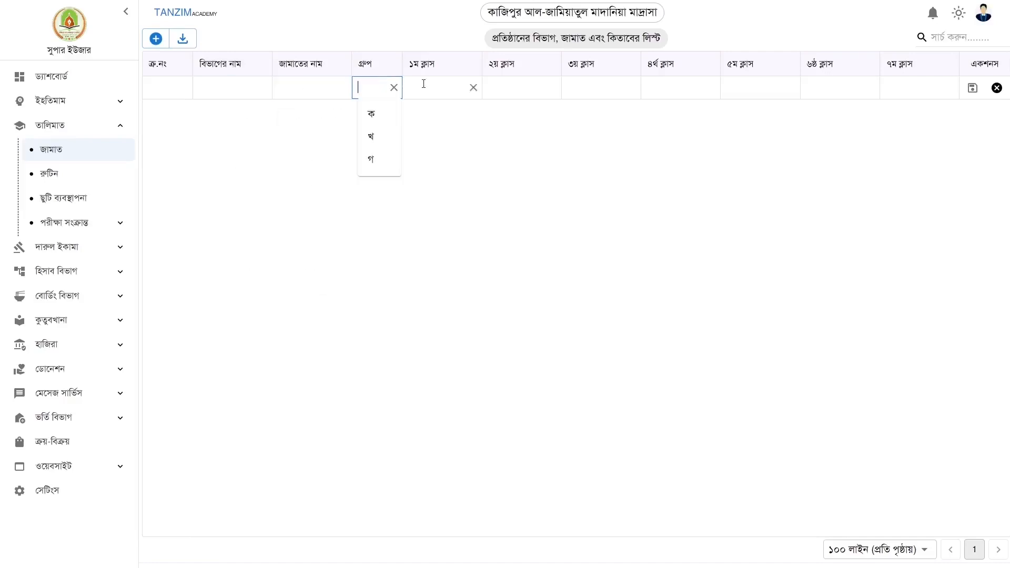
pyautogui.click(208, 88)
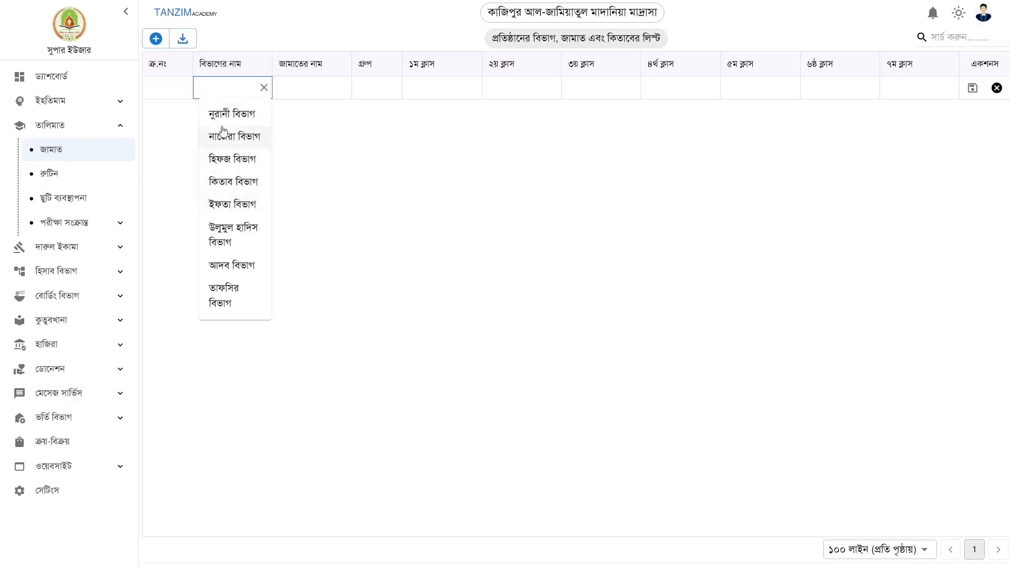
pyautogui.click(238, 184)
pyautogui.click(305, 84)
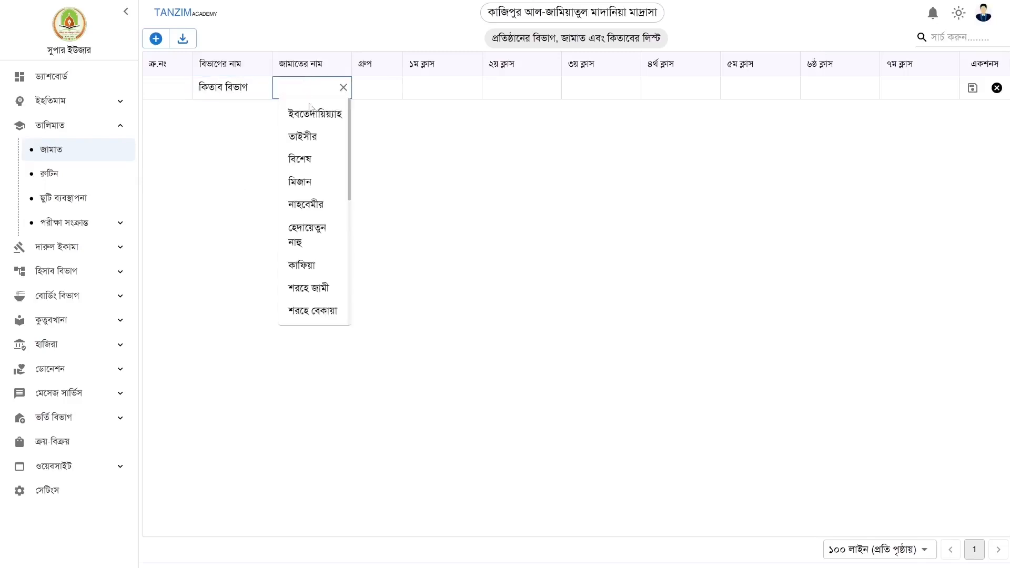
pyautogui.click(313, 137)
pyautogui.click(377, 88)
pyautogui.click(371, 117)
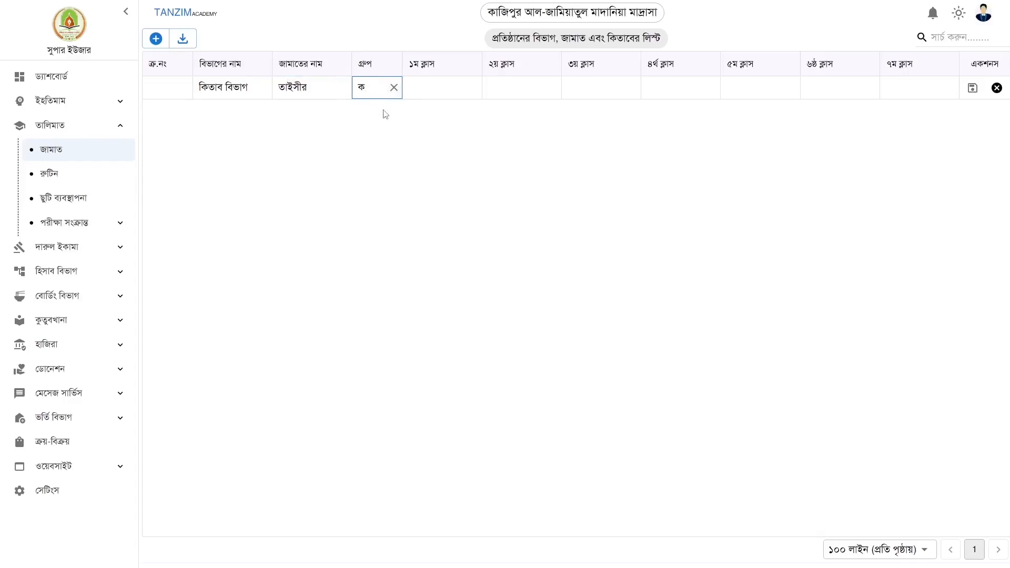
# Assign books হেদায়া, সুনানে আবু দাউদ and সুনানে ইবনে মাজাহ to 1ম–3য় ক্লাস
pyautogui.click(429, 87)
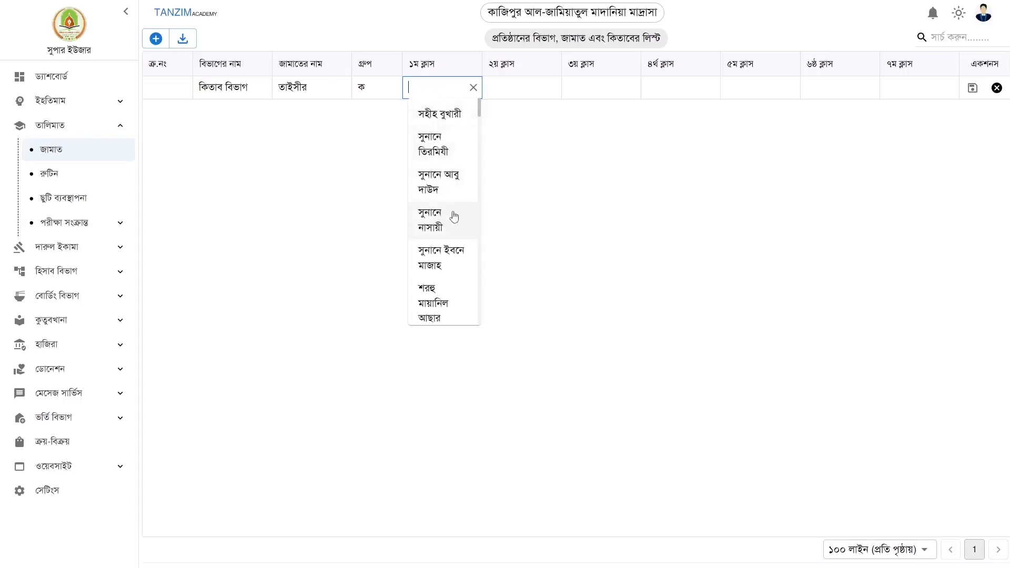
pyautogui.scroll(-2, 447, 218)
pyautogui.scroll(2, 442, 224)
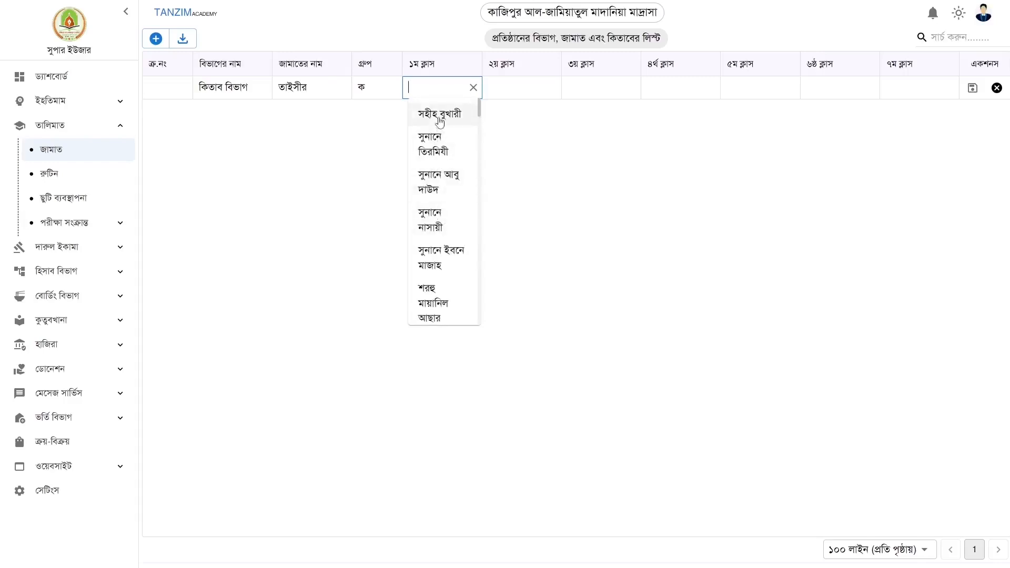
pyautogui.scroll(-4, 444, 232)
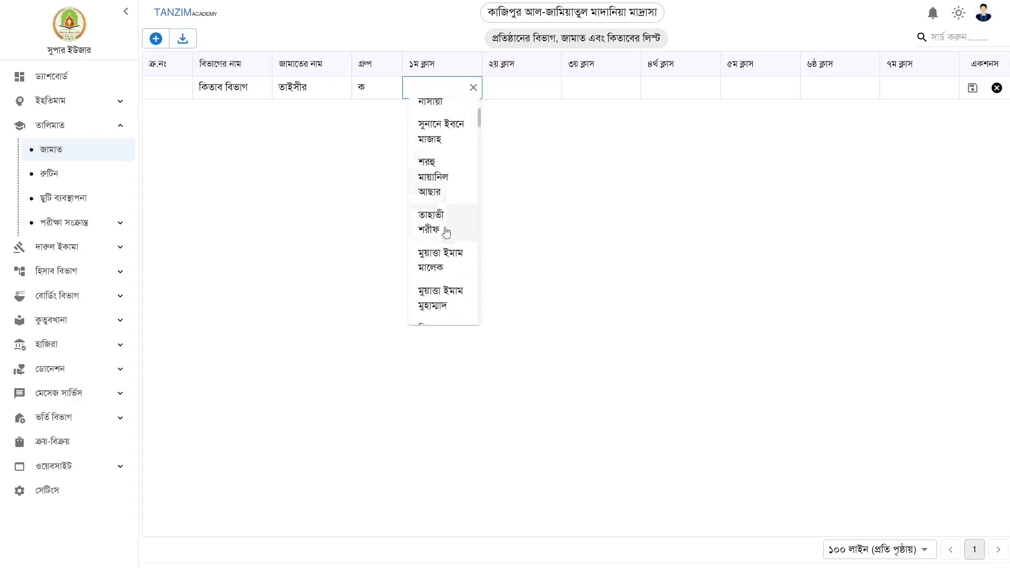
pyautogui.scroll(-1, 451, 255)
pyautogui.scroll(3, 447, 242)
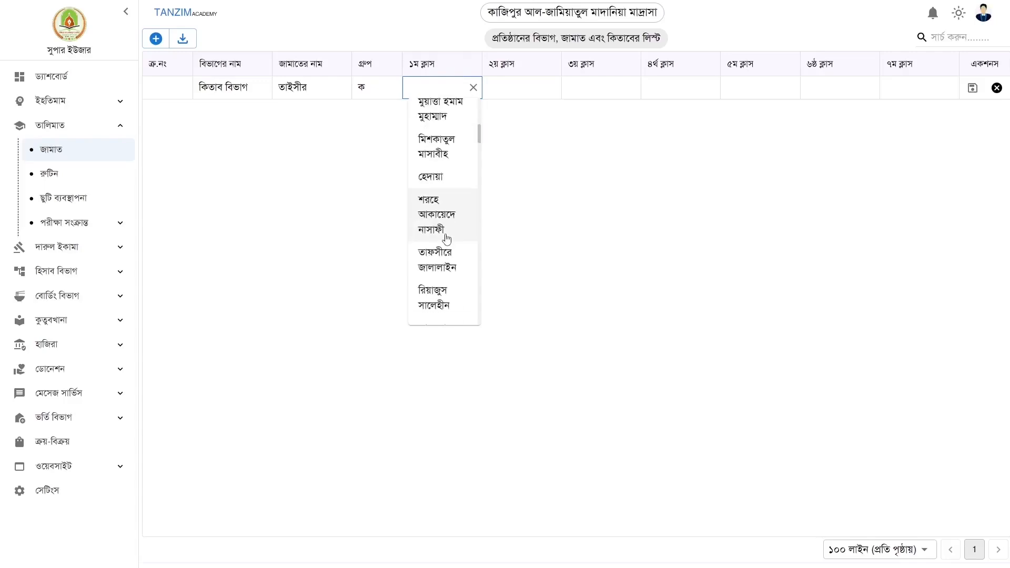
pyautogui.click(447, 179)
pyautogui.click(503, 88)
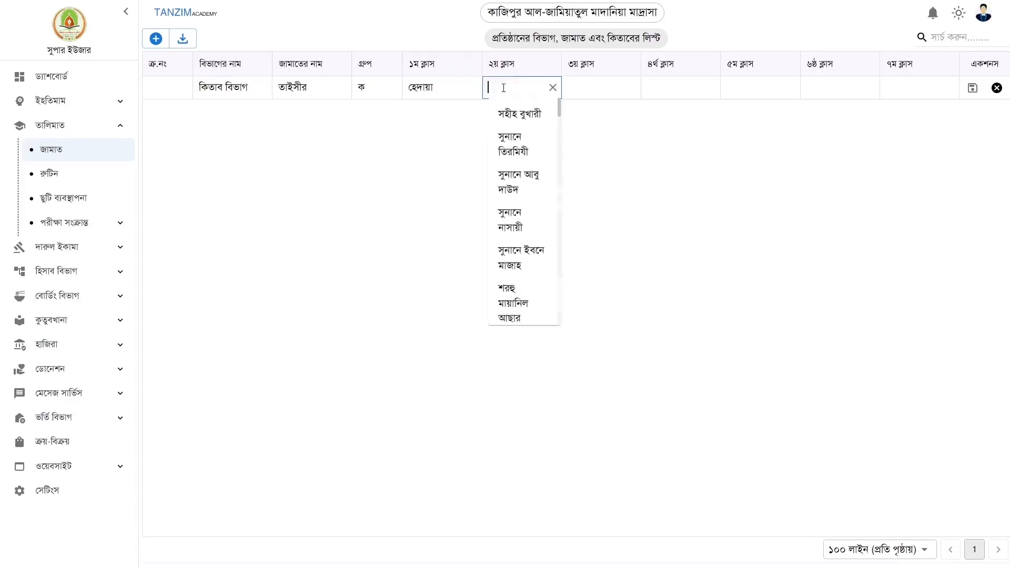
pyautogui.click(519, 179)
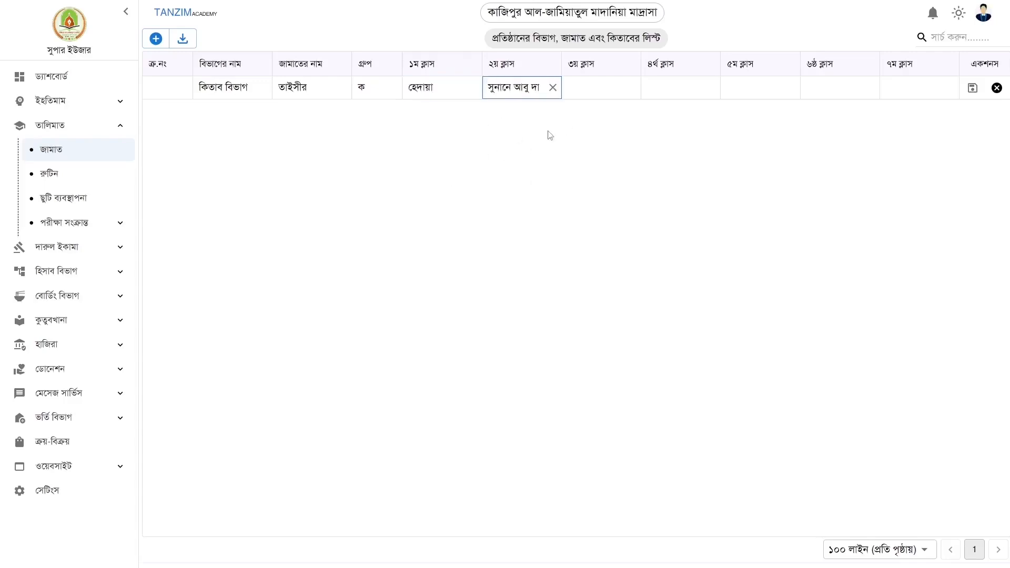
pyautogui.click(585, 87)
pyautogui.click(605, 263)
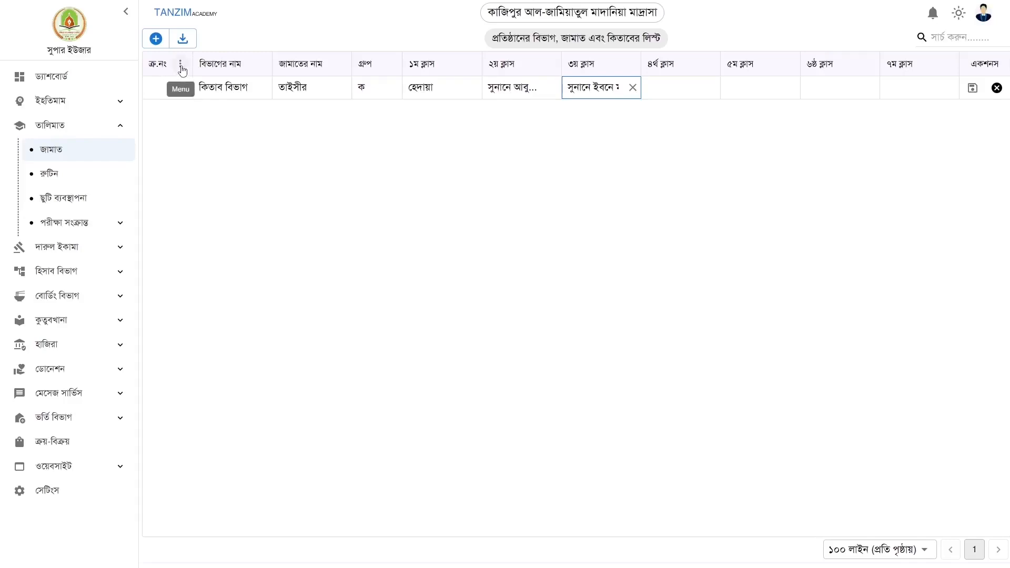
# Make the ৮ম through ১২ তম ক্লাস columns visible in the জামাত table
pyautogui.click(181, 65)
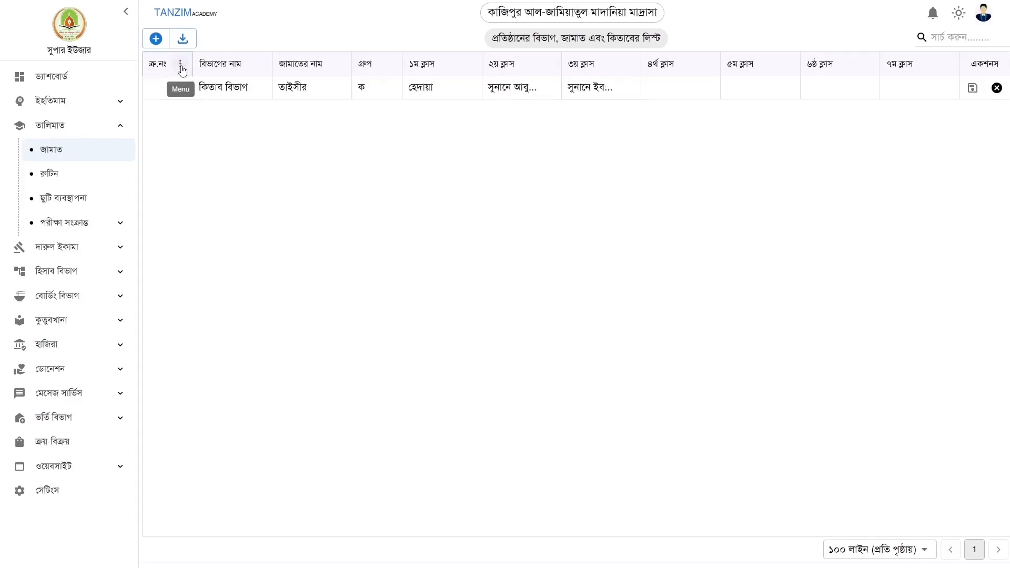
pyautogui.click(115, 149)
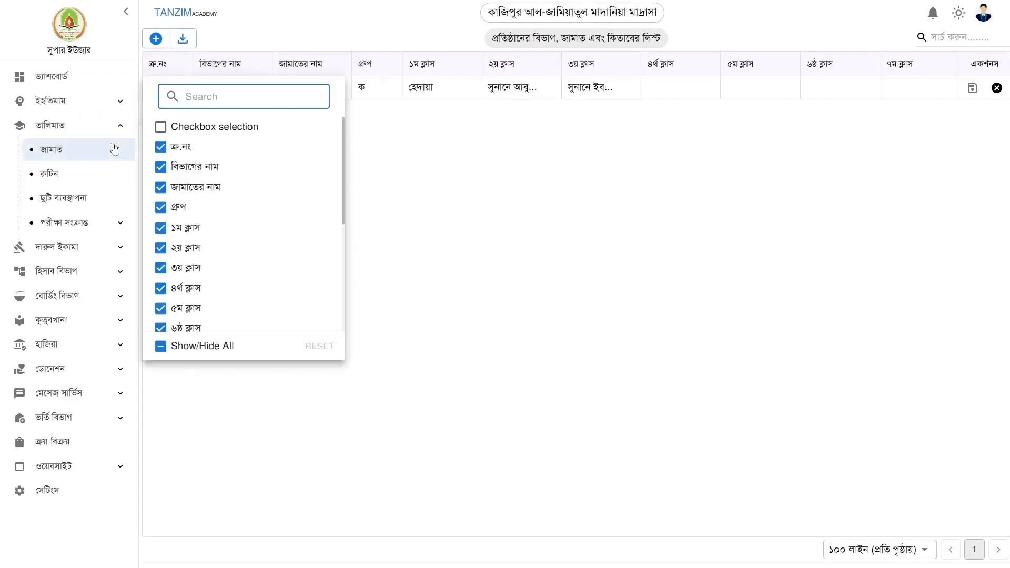
pyautogui.scroll(-3, 264, 293)
pyautogui.click(160, 179)
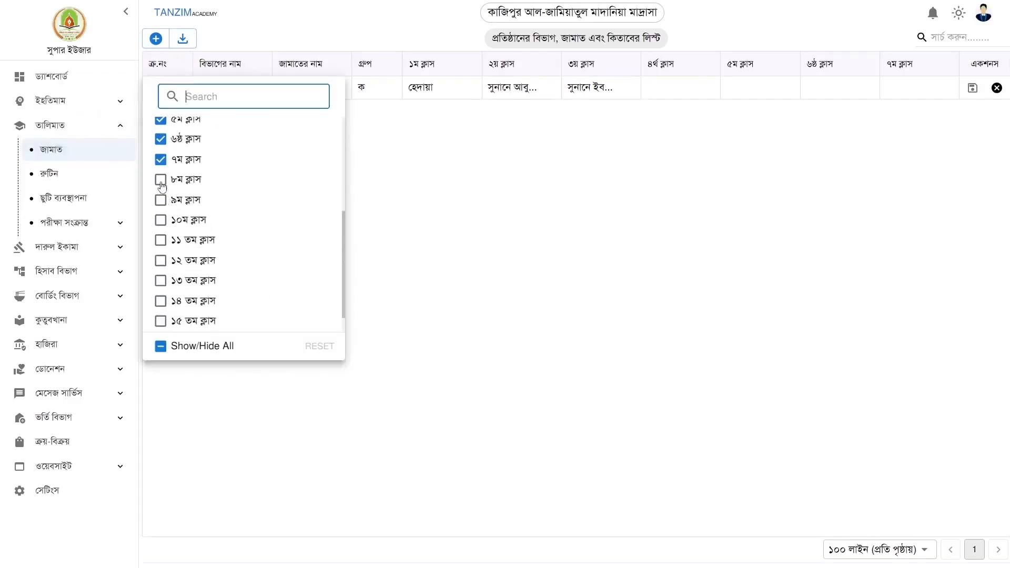
pyautogui.click(160, 200)
pyautogui.click(160, 219)
pyautogui.click(160, 242)
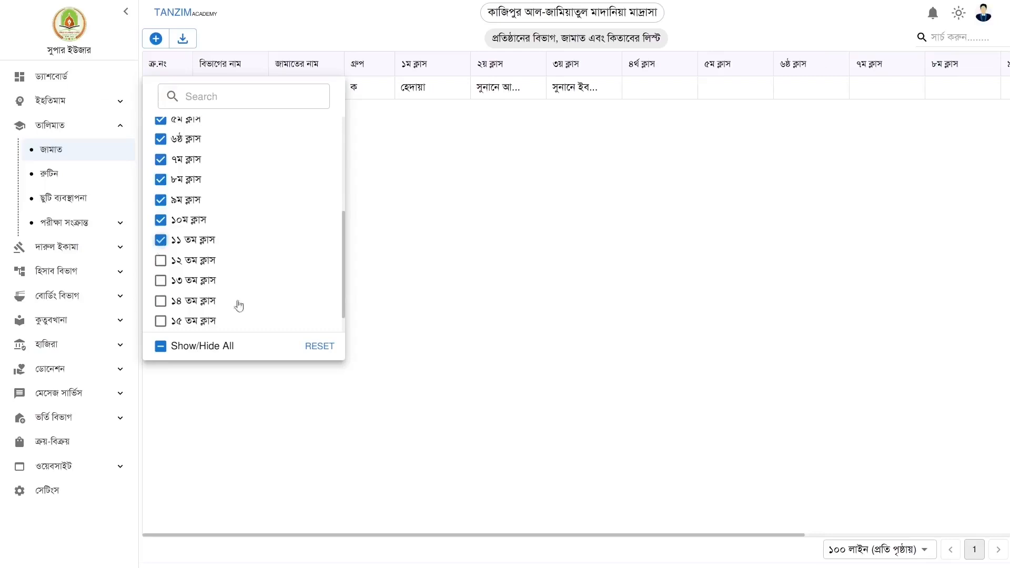
pyautogui.click(160, 260)
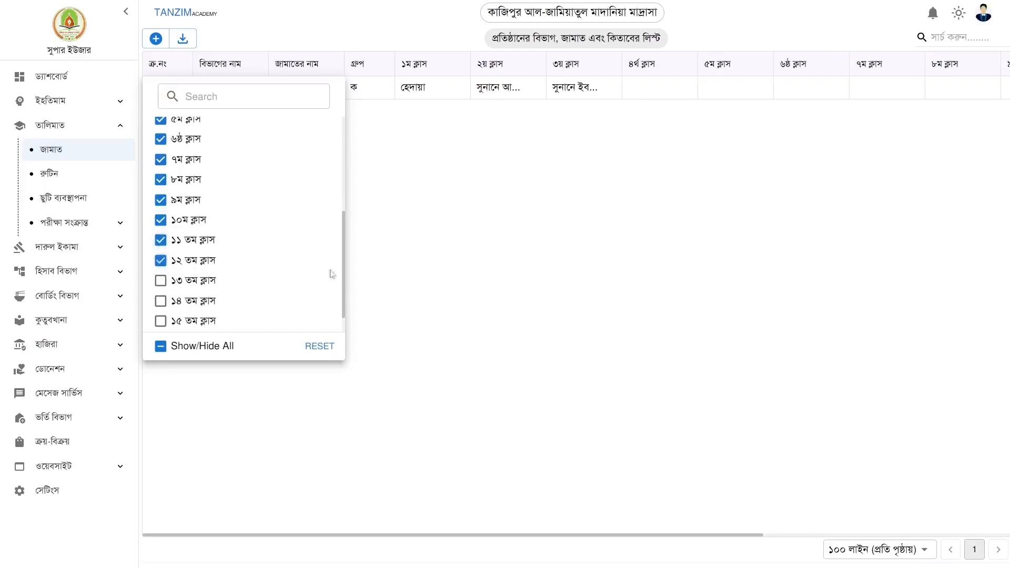
pyautogui.click(424, 207)
pyautogui.moveTo(316, 541); pyautogui.dragTo(605, 544)
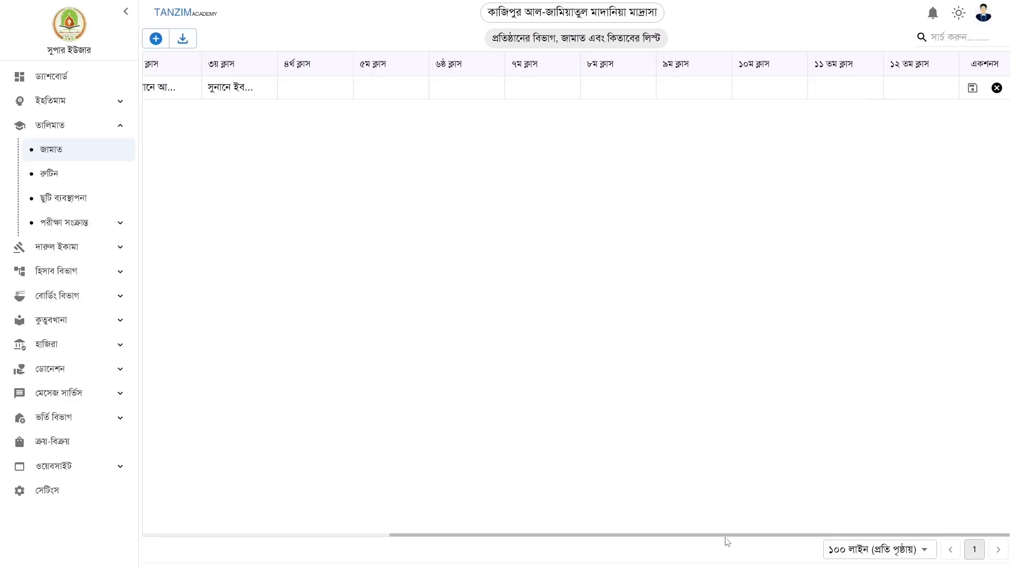
pyautogui.moveTo(708, 541); pyautogui.dragTo(413, 530)
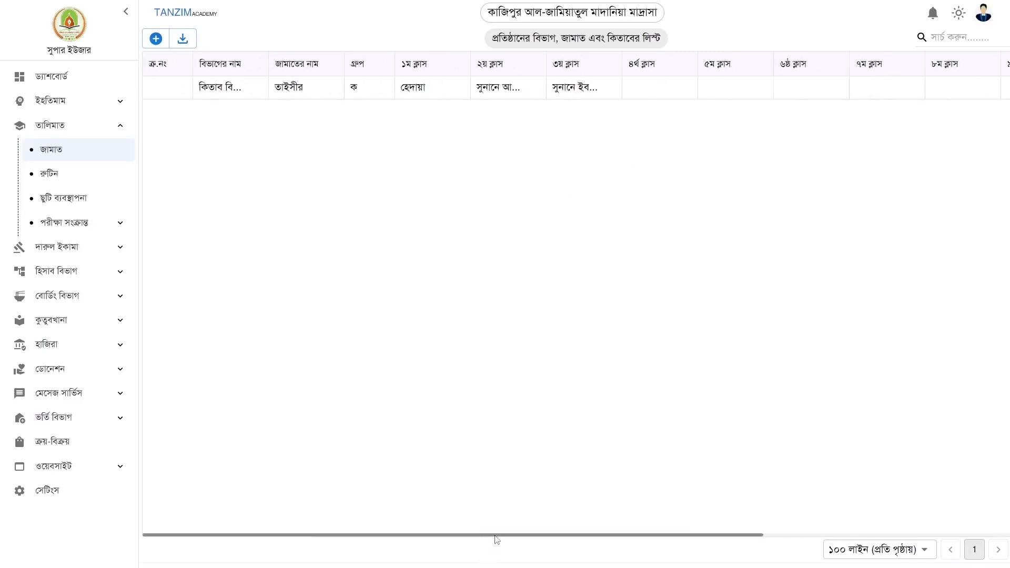
pyautogui.moveTo(613, 535); pyautogui.dragTo(861, 536)
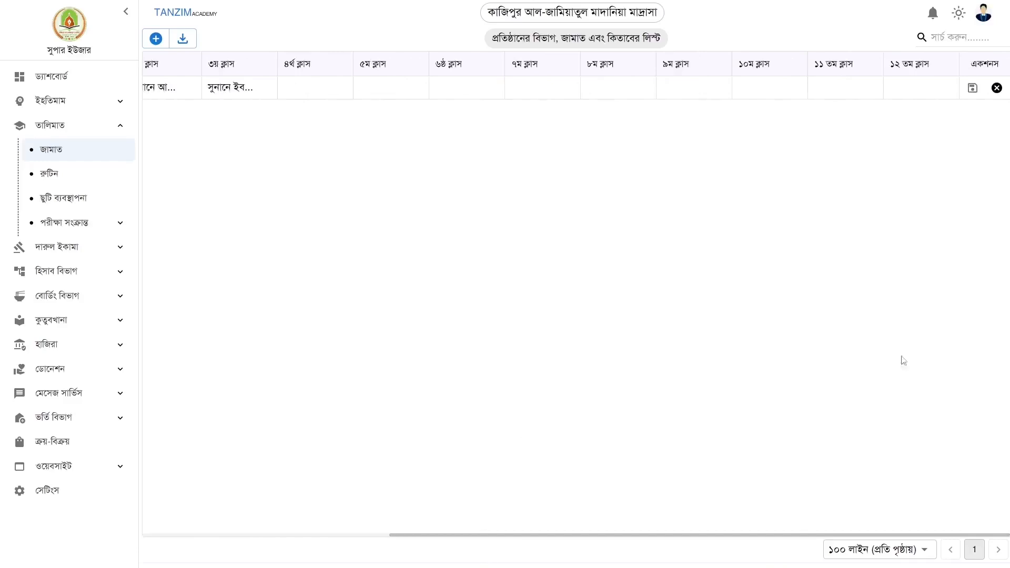
# Save the তাইসীর row's book assignments
pyautogui.click(973, 88)
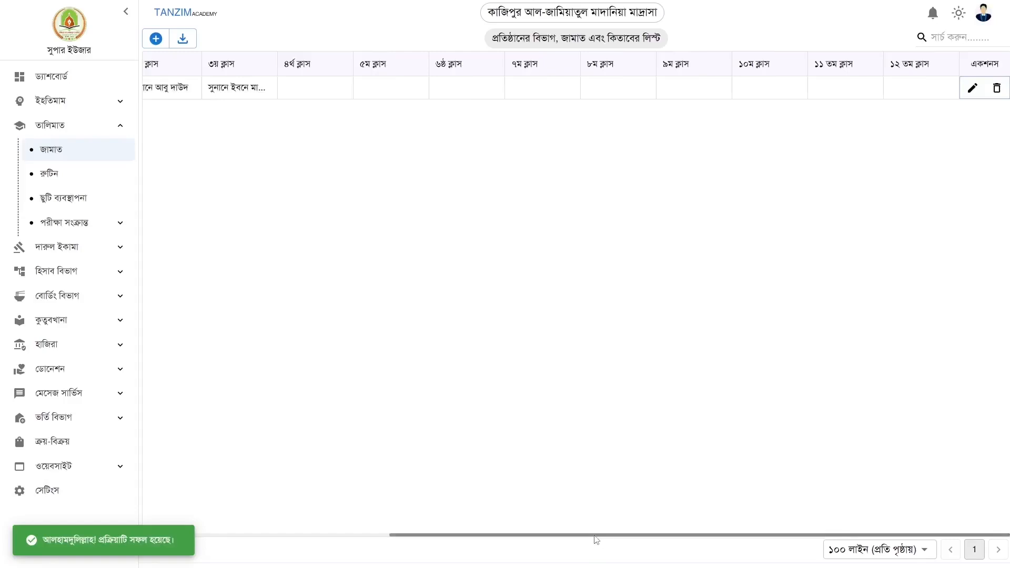
pyautogui.moveTo(596, 537); pyautogui.dragTo(279, 528)
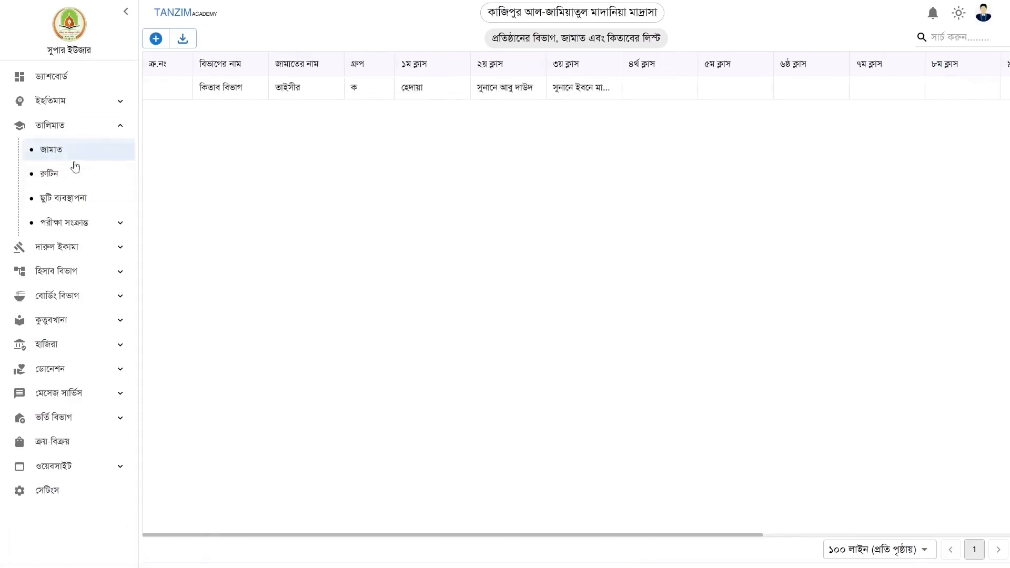
pyautogui.click(56, 181)
pyautogui.click(52, 150)
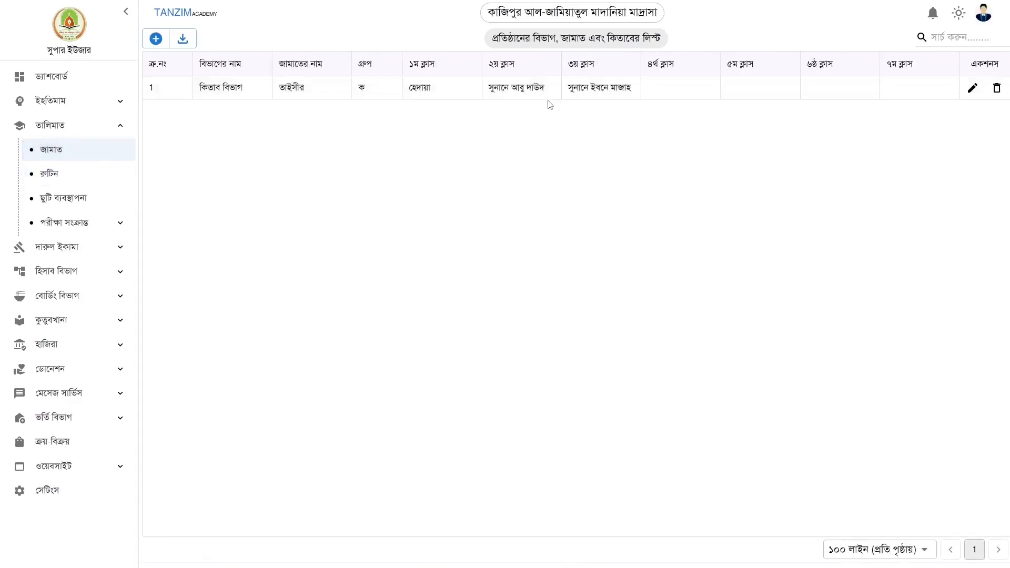
pyautogui.click(50, 129)
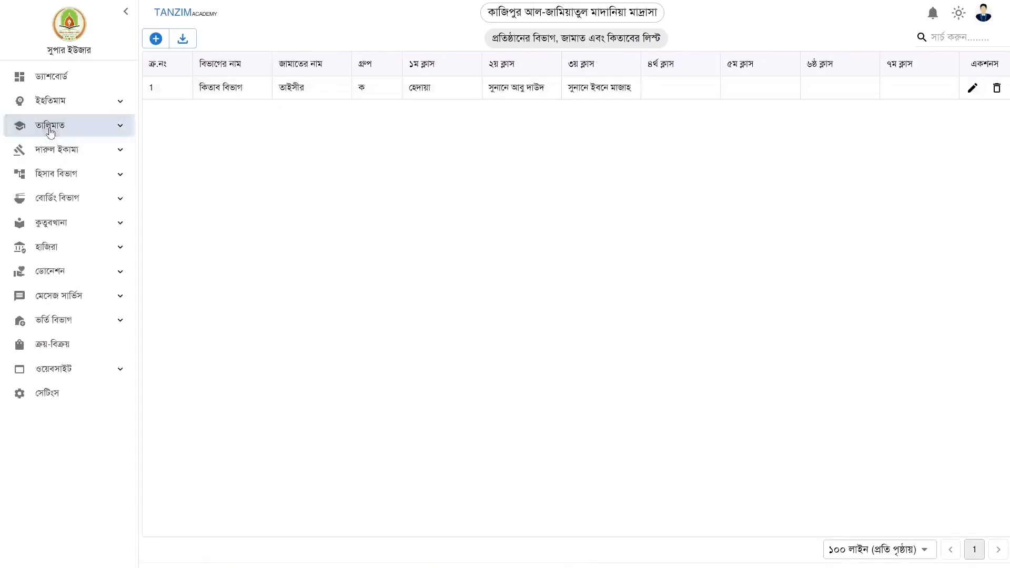
# Open the নতুন ভর্তি admission form, set student type to নতুন, and try saving
pyautogui.click(57, 321)
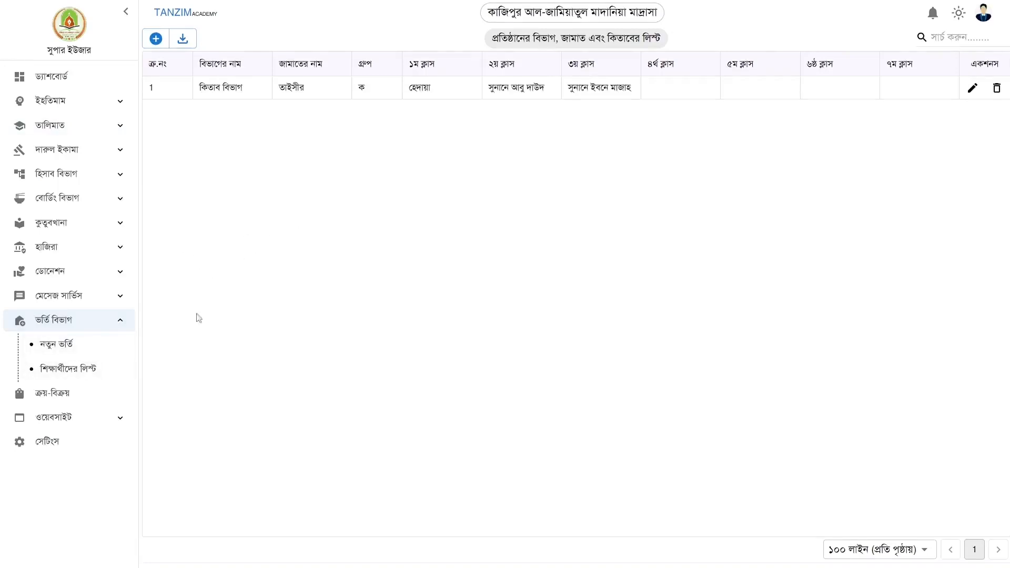
pyautogui.click(74, 348)
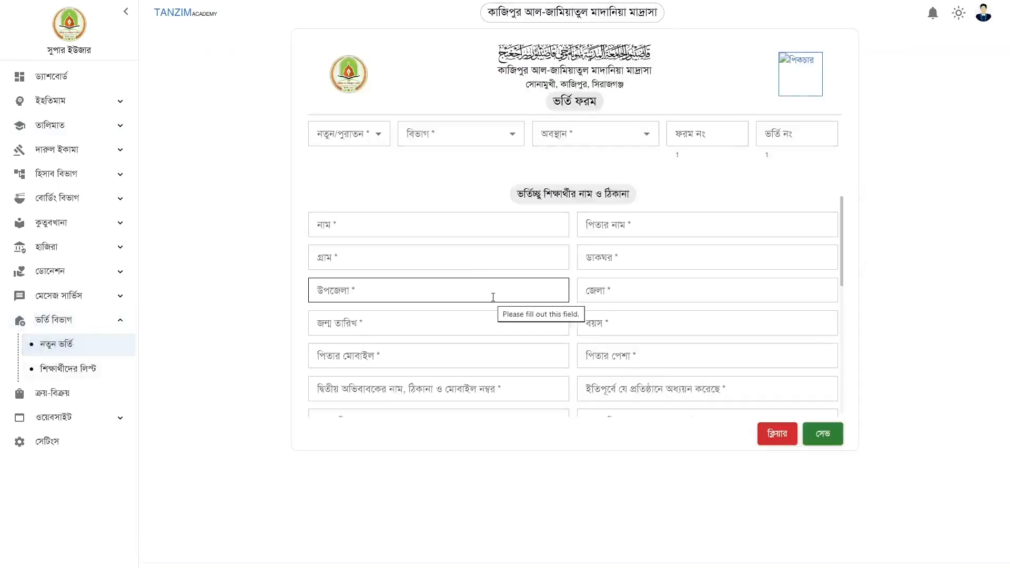
pyautogui.click(345, 136)
pyautogui.click(325, 162)
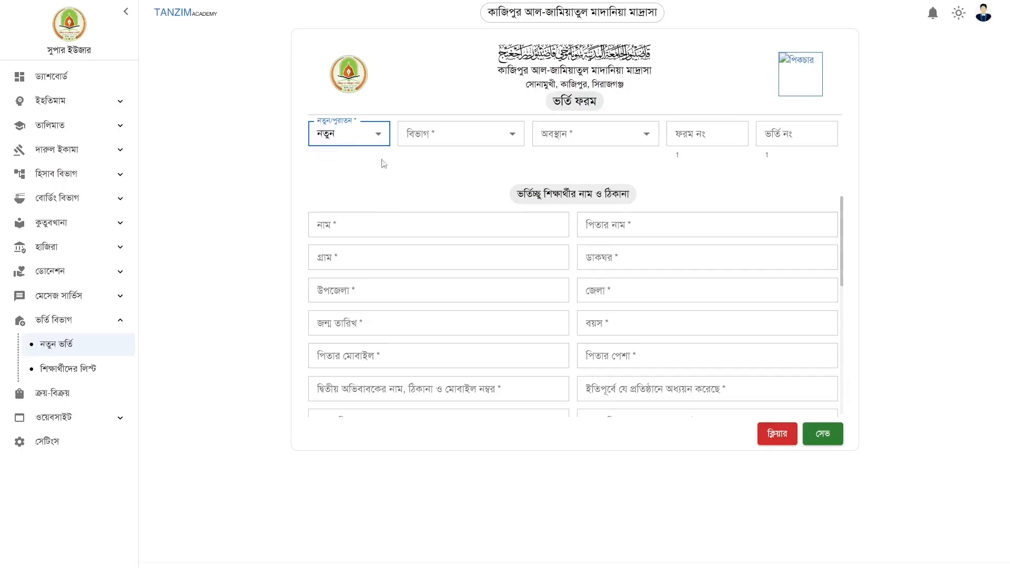
pyautogui.click(441, 140)
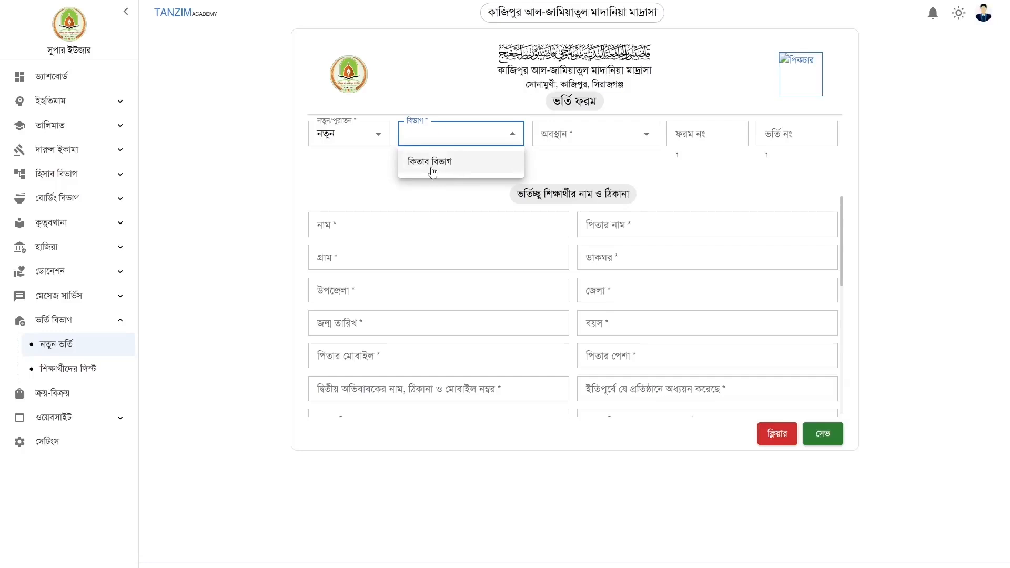
pyautogui.click(595, 136)
pyautogui.click(549, 140)
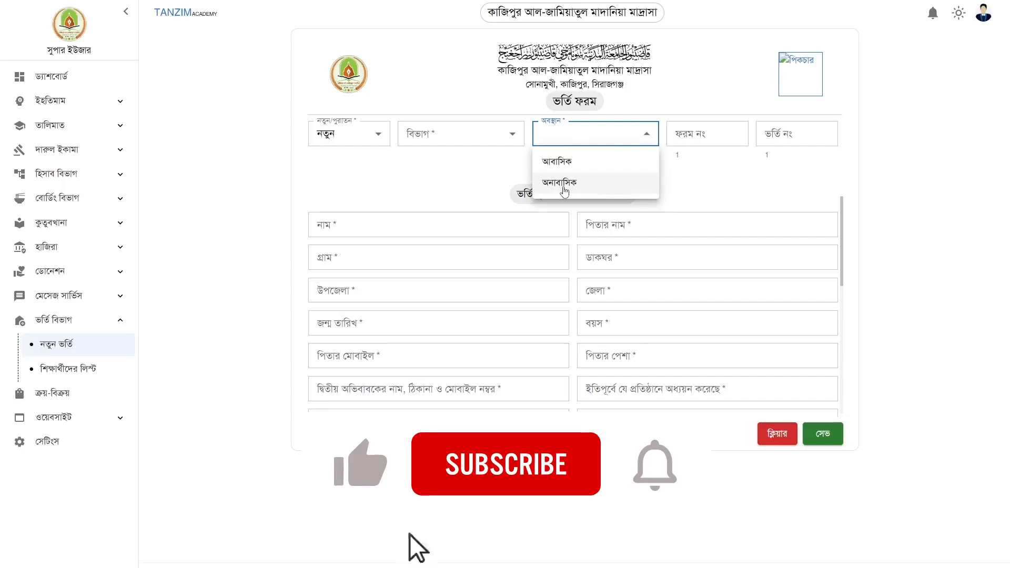
pyautogui.click(740, 178)
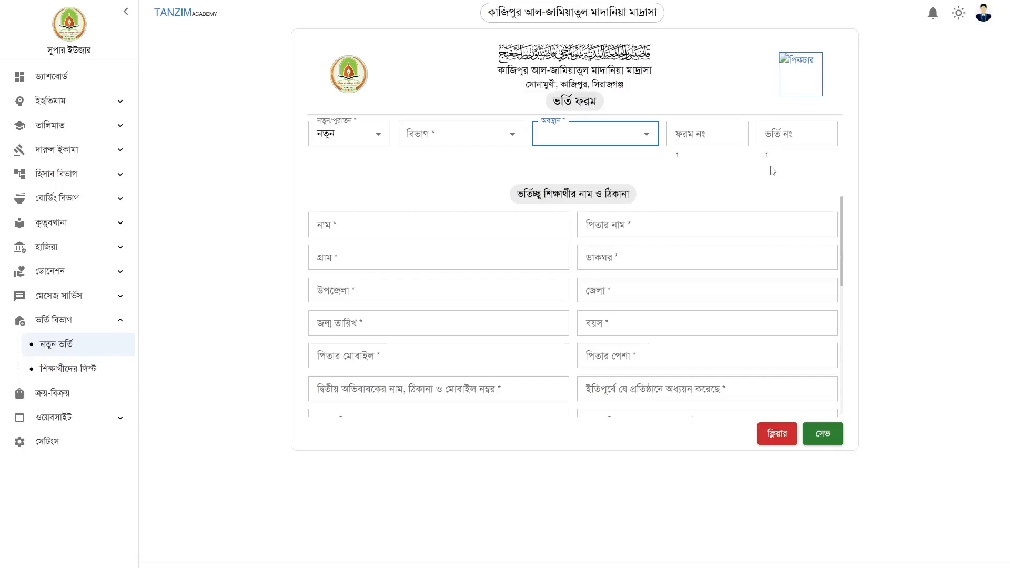
pyautogui.scroll(-3, 745, 178)
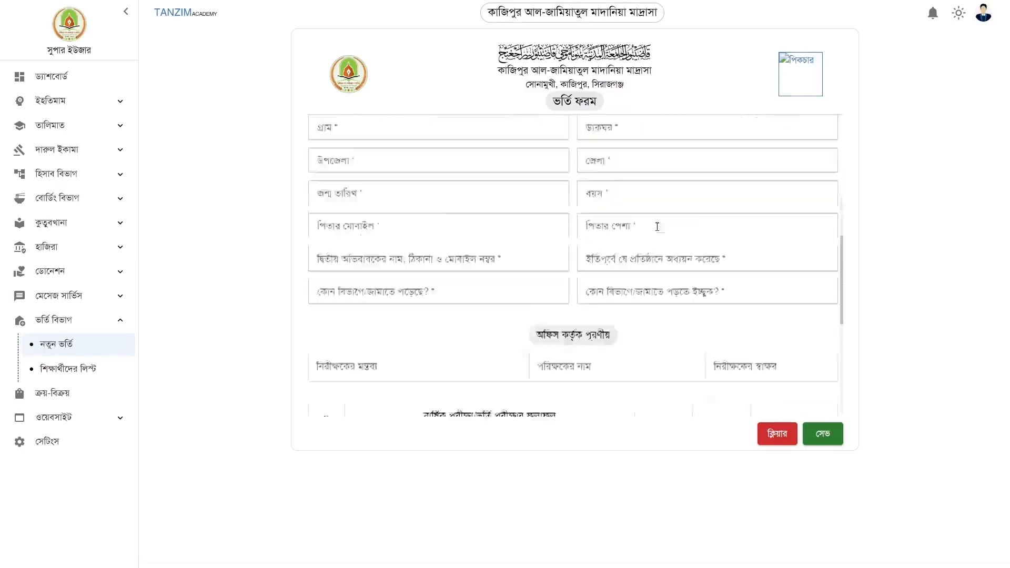
pyautogui.scroll(3, 654, 228)
pyautogui.scroll(-10, 536, 314)
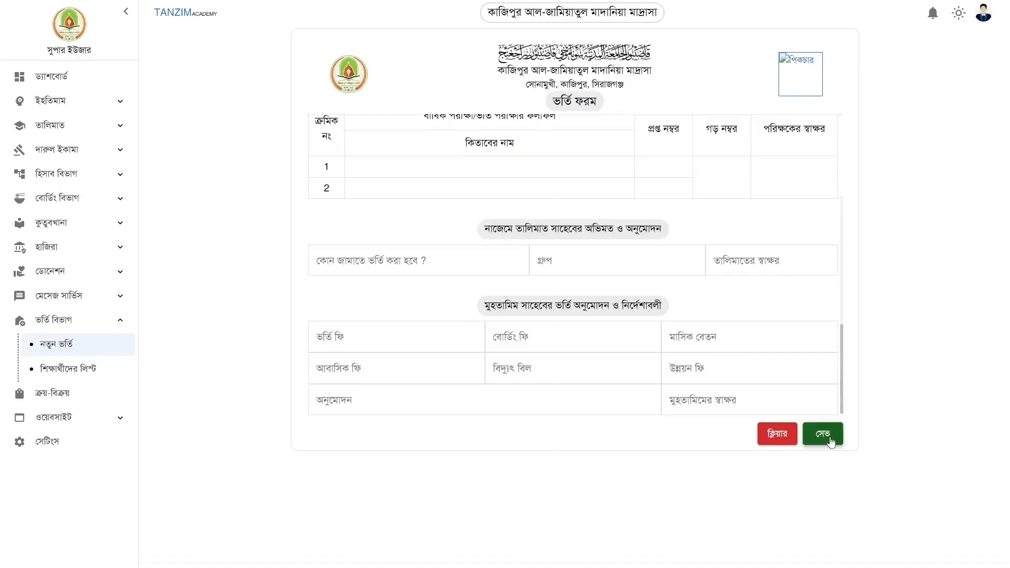
pyautogui.click(824, 435)
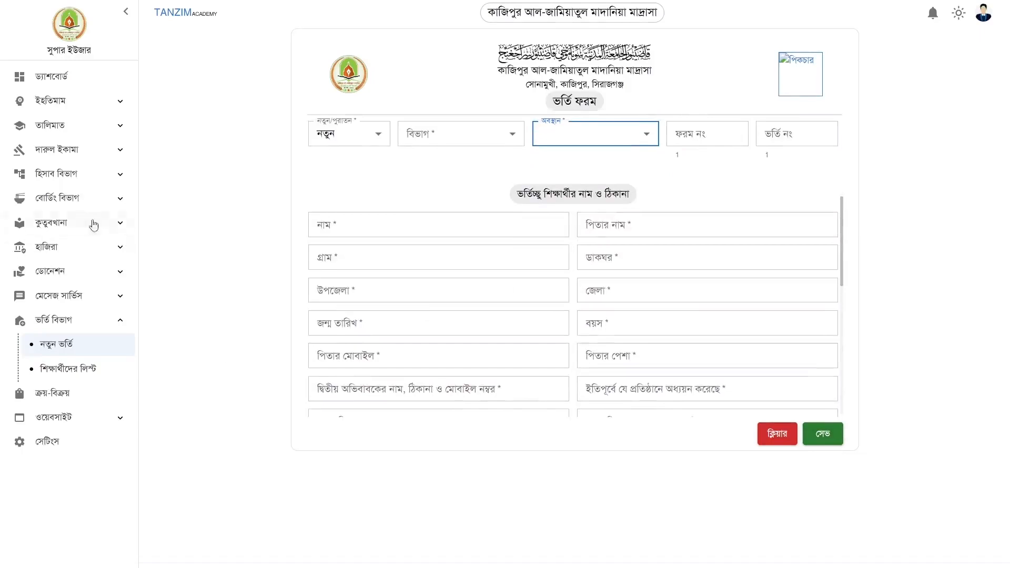
# Open the বাবদ পরিবর্তন page under হিসাব বিভাগ showing the four monthly fund cards
pyautogui.click(72, 182)
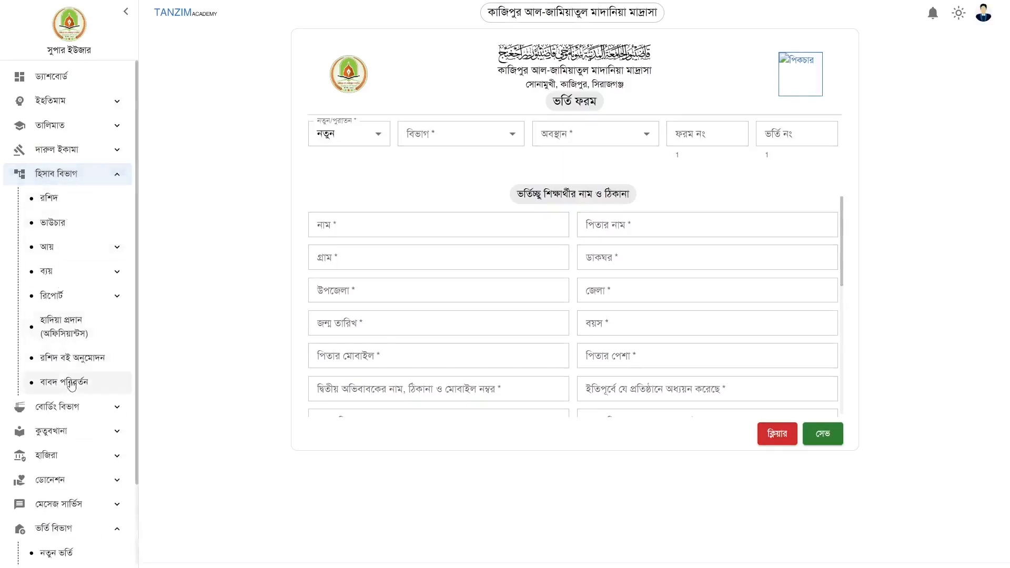
pyautogui.click(72, 385)
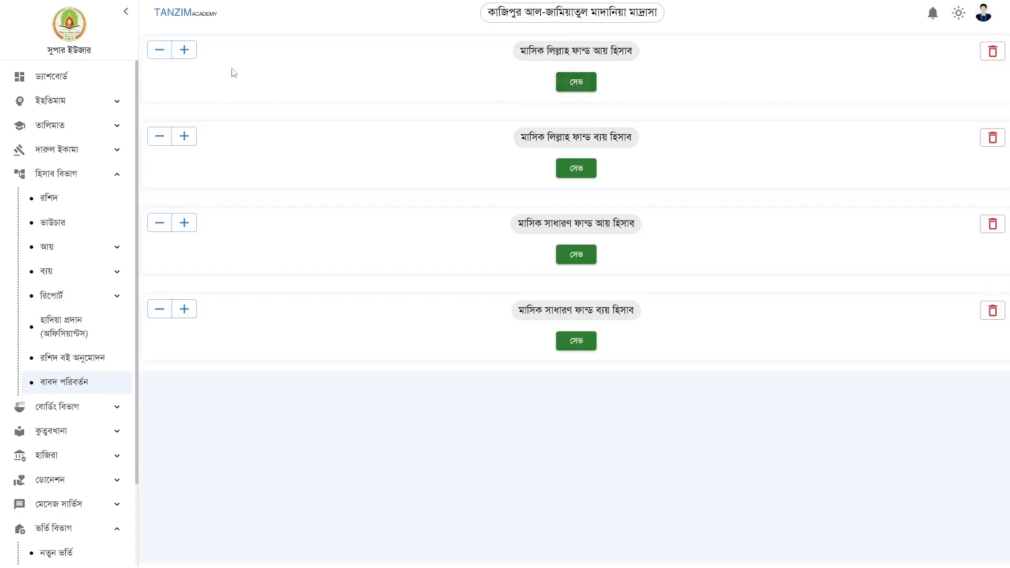
# Add যাকাত and ফিতরা as entries on the Lillah income card
pyautogui.click(184, 50)
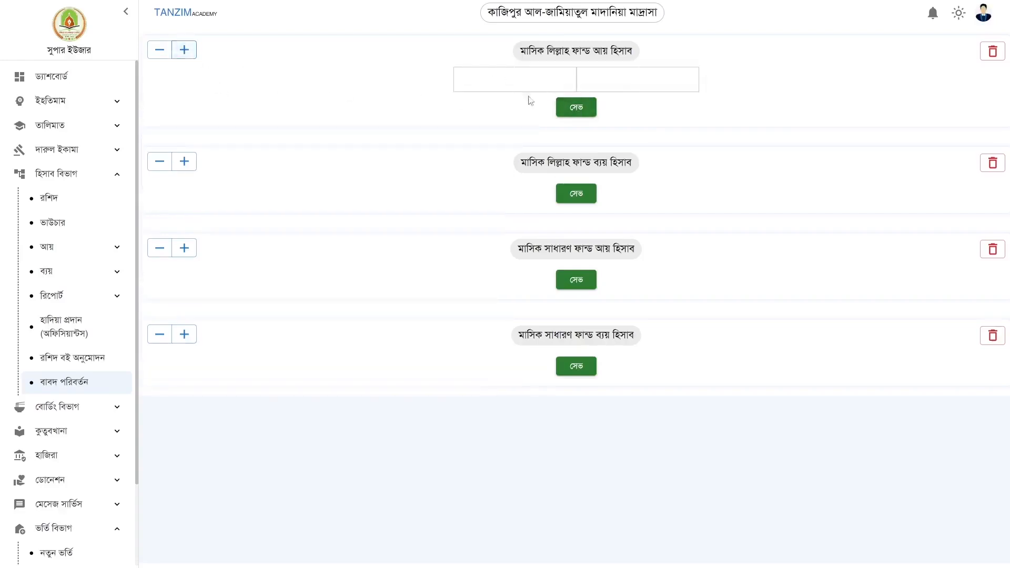
pyautogui.click(514, 81)
pyautogui.click(609, 79)
pyautogui.click(505, 82)
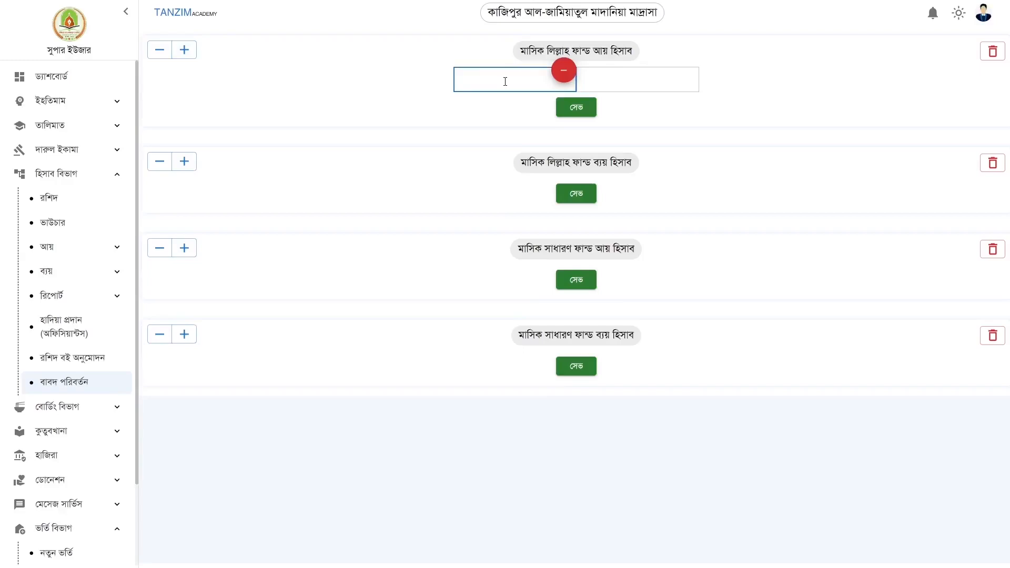
pyautogui.write('যাতামাত')
pyautogui.press('Tab')
pyautogui.write('ফি')
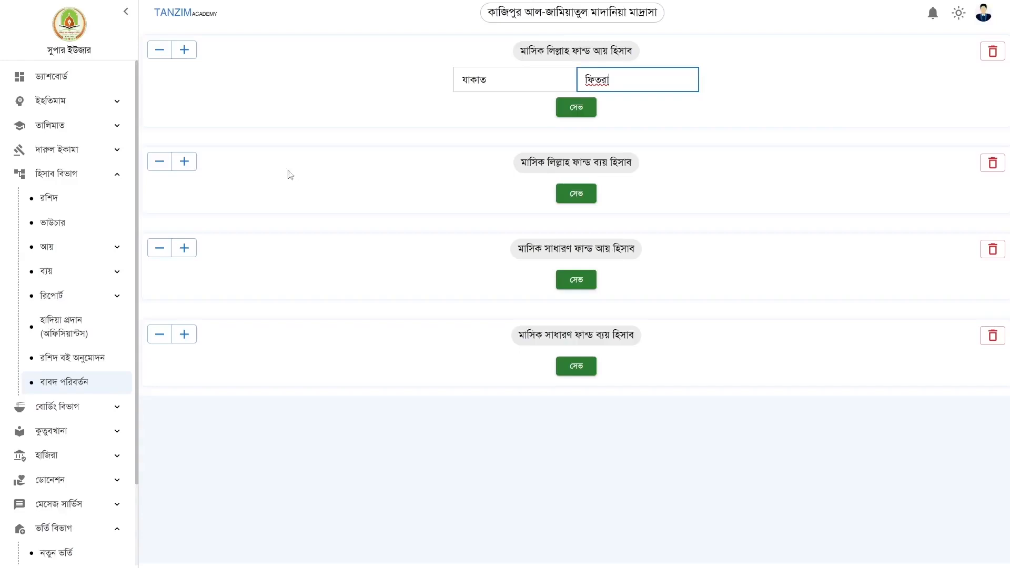
# Add কলম ক্রয় and কিতাব ক্রয় to the Lillah expense card, then save both cards
pyautogui.click(185, 162)
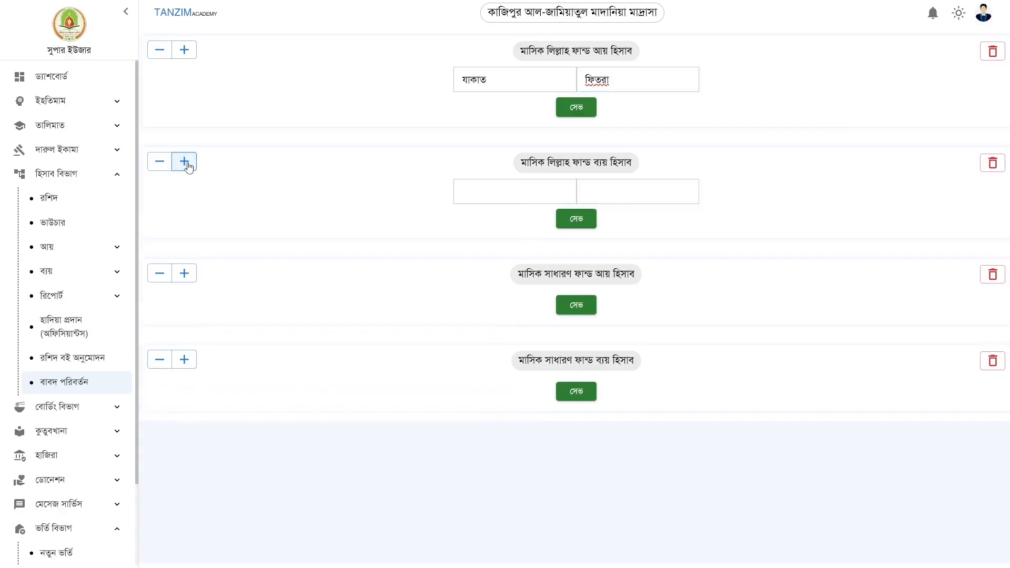
pyautogui.click(187, 164)
pyautogui.click(187, 164)
pyautogui.click(188, 164)
pyautogui.click(188, 164)
pyautogui.click(246, 184)
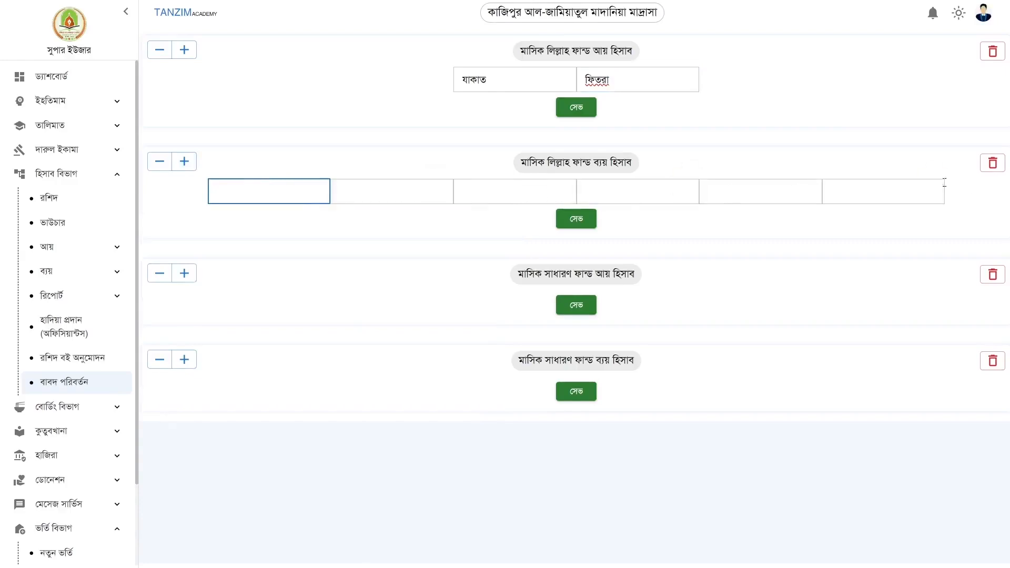
pyautogui.click(160, 162)
pyautogui.click(160, 162)
pyautogui.click(160, 162)
pyautogui.click(160, 162)
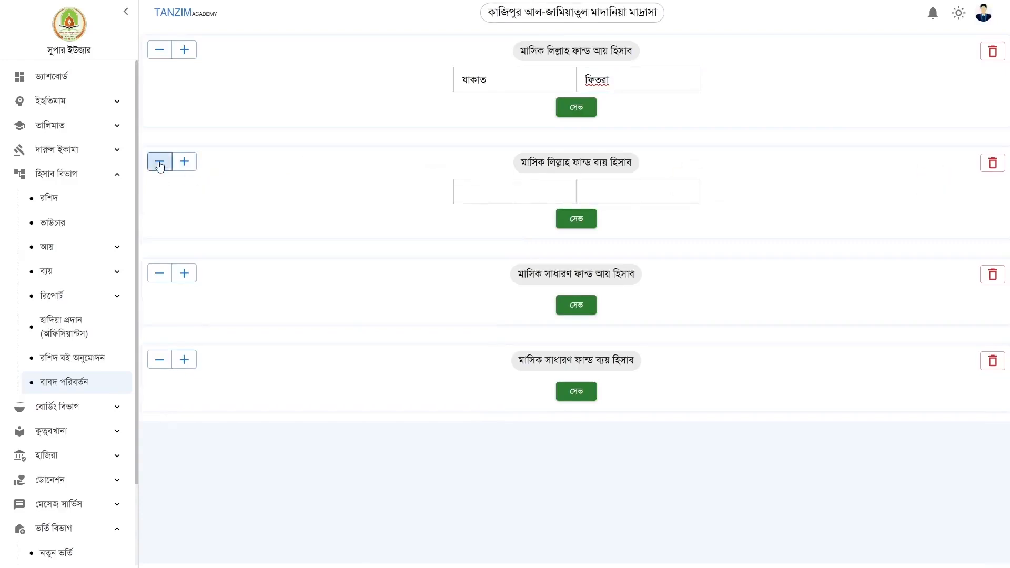
pyautogui.moveTo(467, 197)
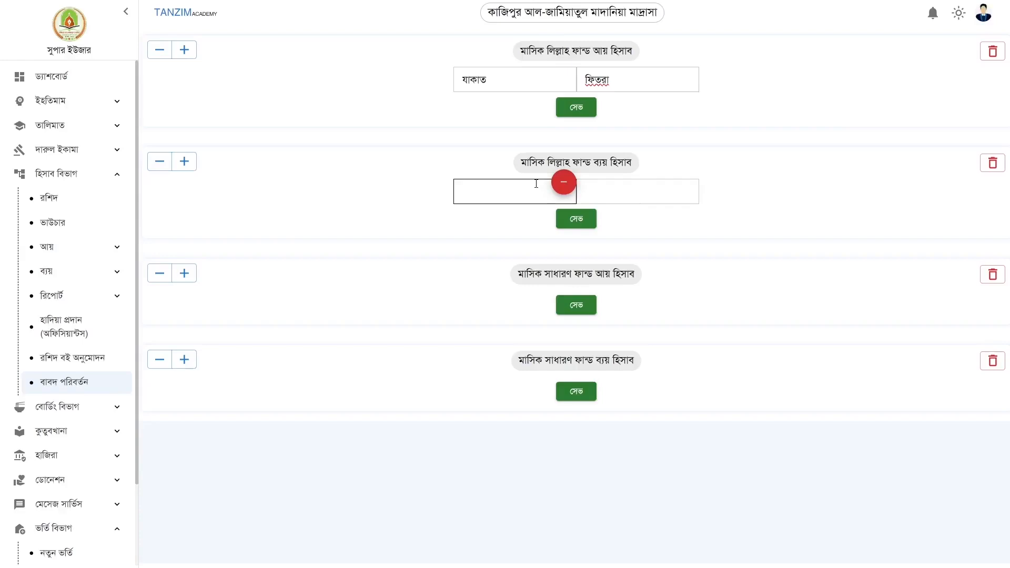
pyautogui.click(564, 183)
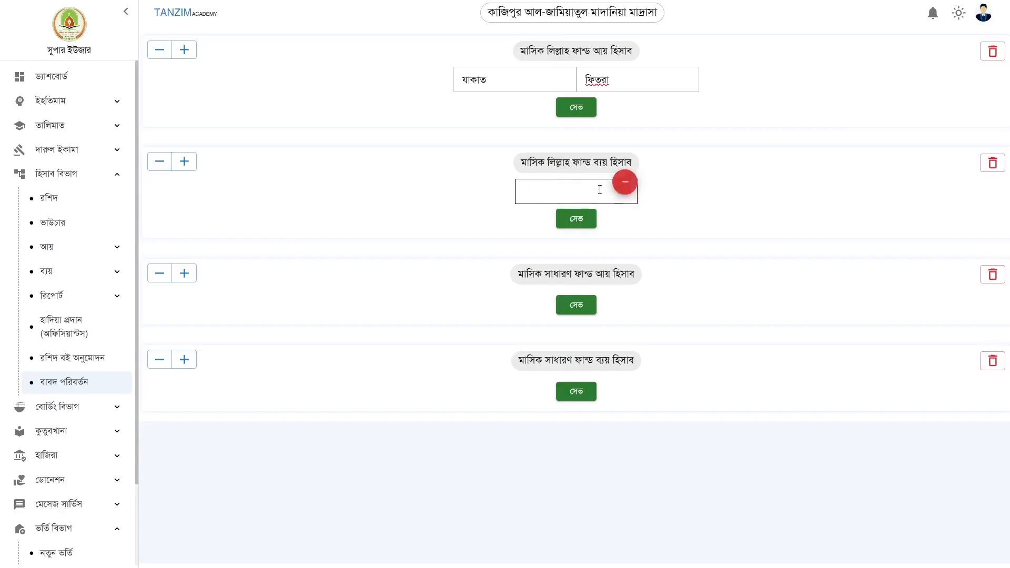
pyautogui.click(160, 163)
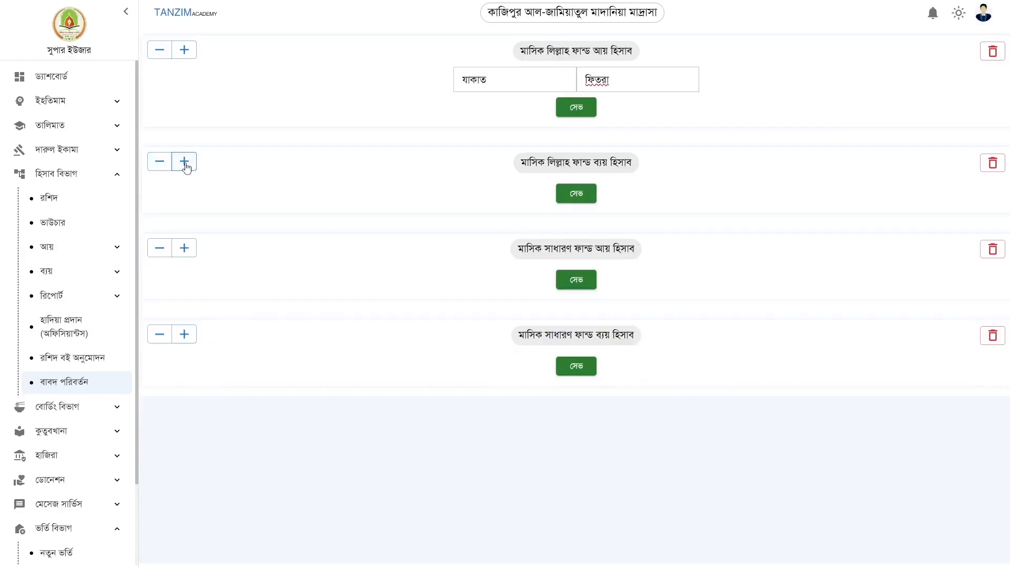
pyautogui.click(185, 166)
pyautogui.click(498, 193)
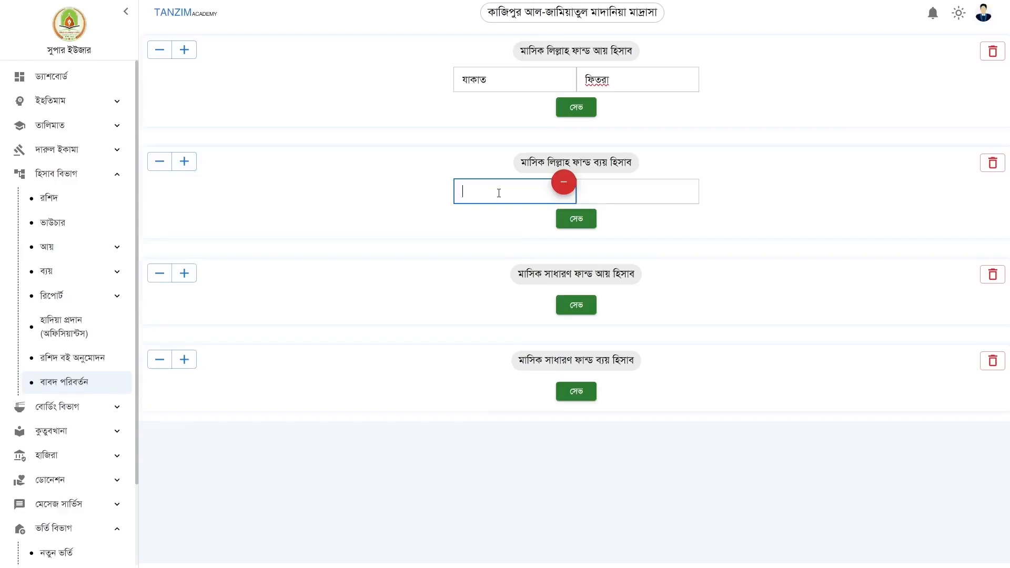
pyautogui.write('কলম ক্রয়')
pyautogui.press('Tab')
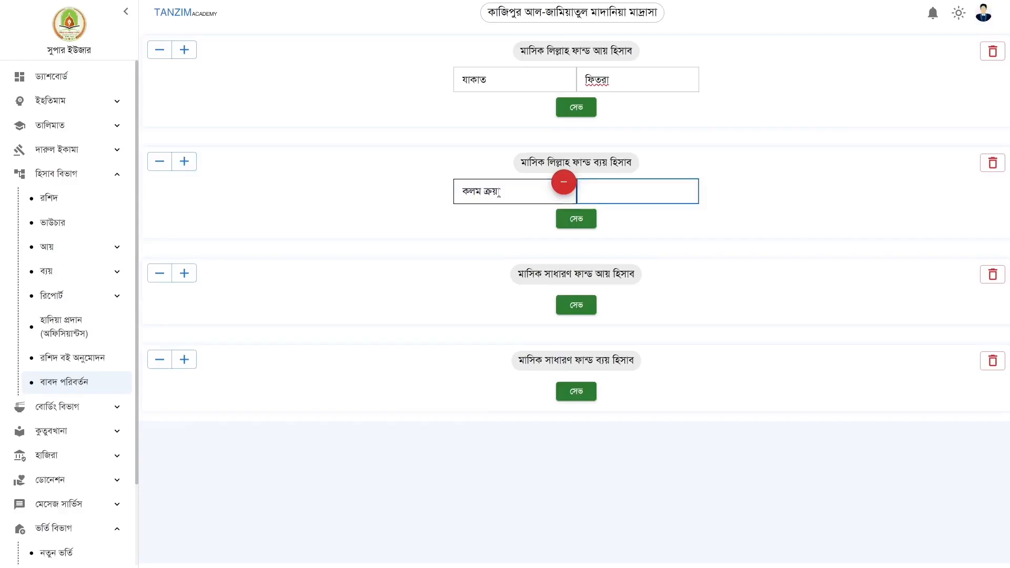
pyautogui.click(506, 192)
pyautogui.click(617, 192)
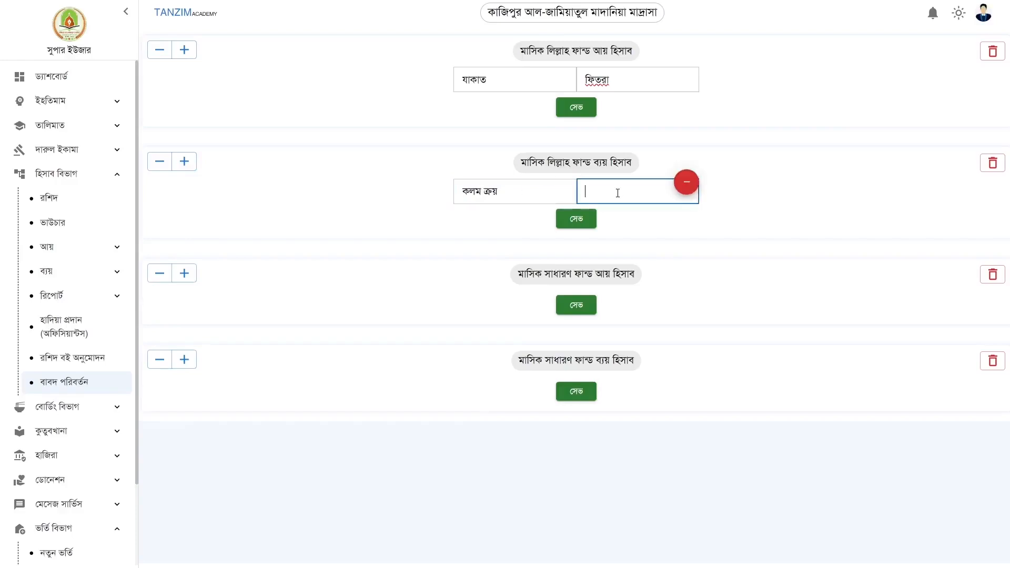
pyautogui.write('কিতাব ক্রয়')
pyautogui.click(577, 225)
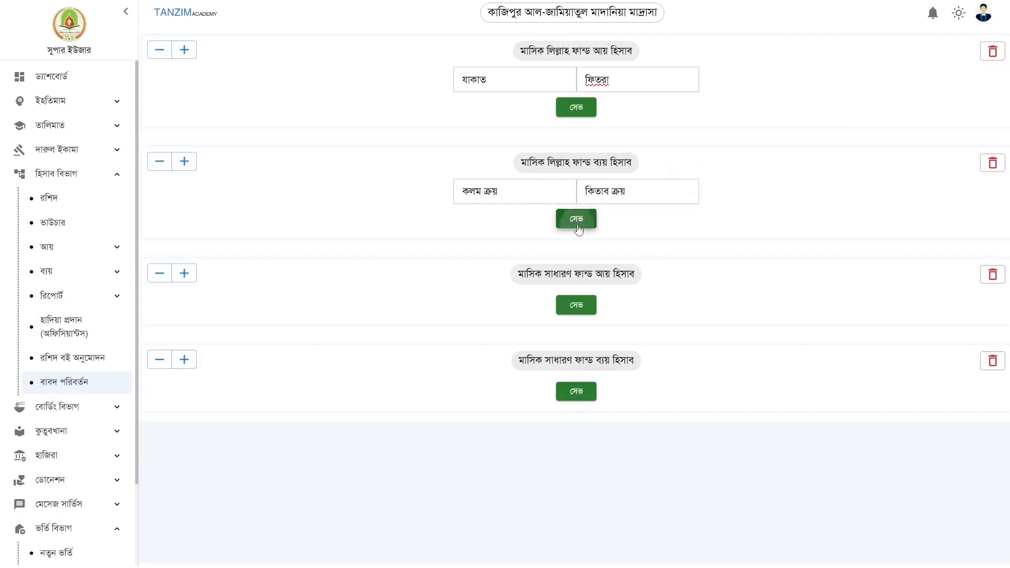
pyautogui.click(577, 112)
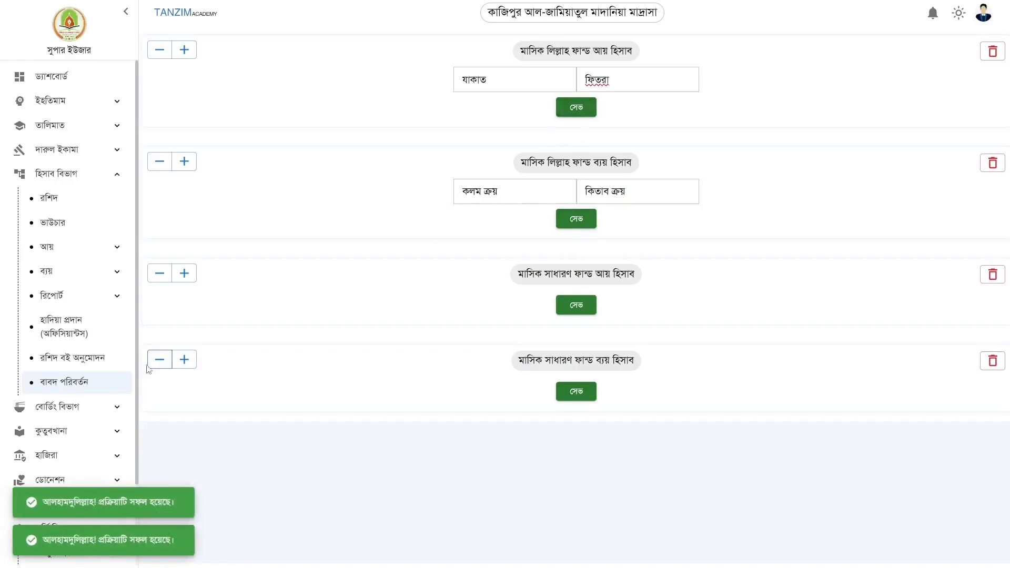
# Go to the receipt list and start a new receipt entry
pyautogui.click(69, 363)
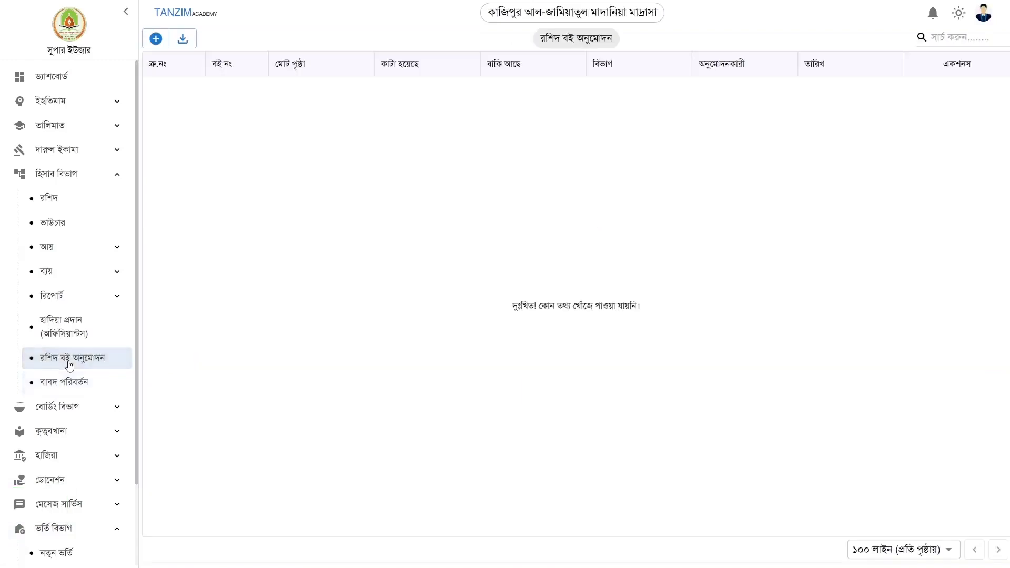
pyautogui.click(69, 203)
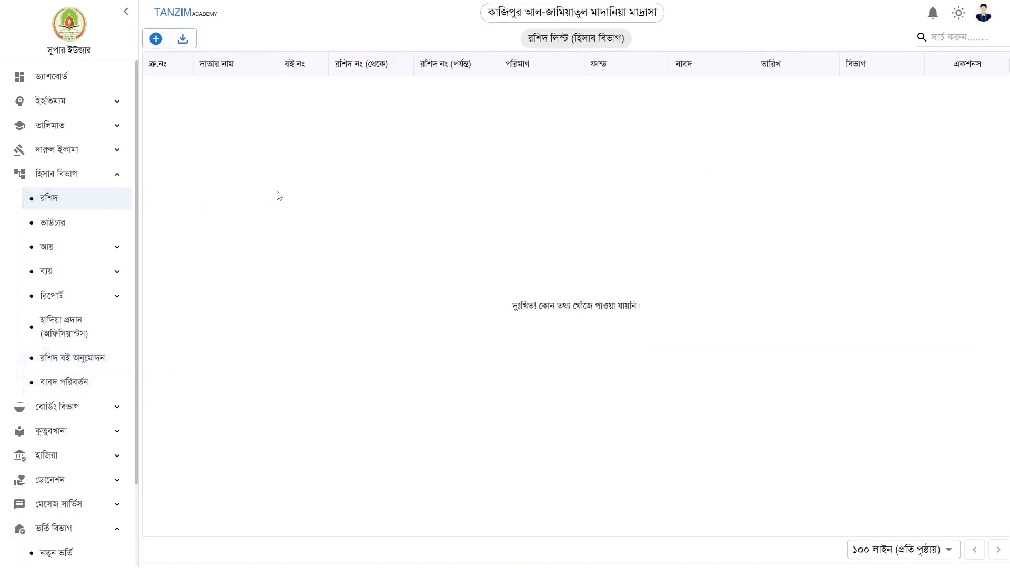
pyautogui.click(156, 39)
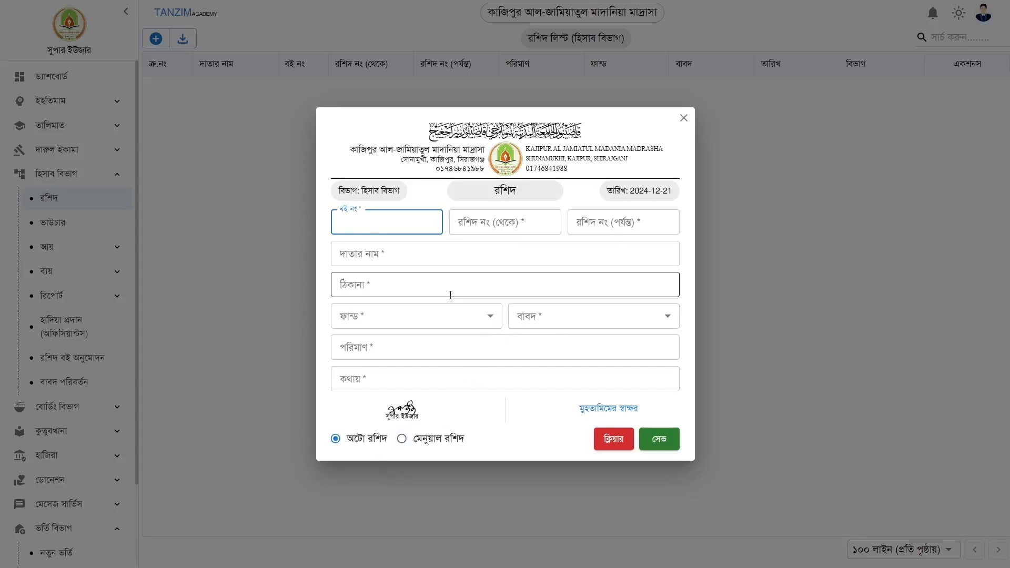
# Set manual numbering with book 500, discard the form unsaved, and return to রশিদ বই অনুমোদন
pyautogui.click(406, 441)
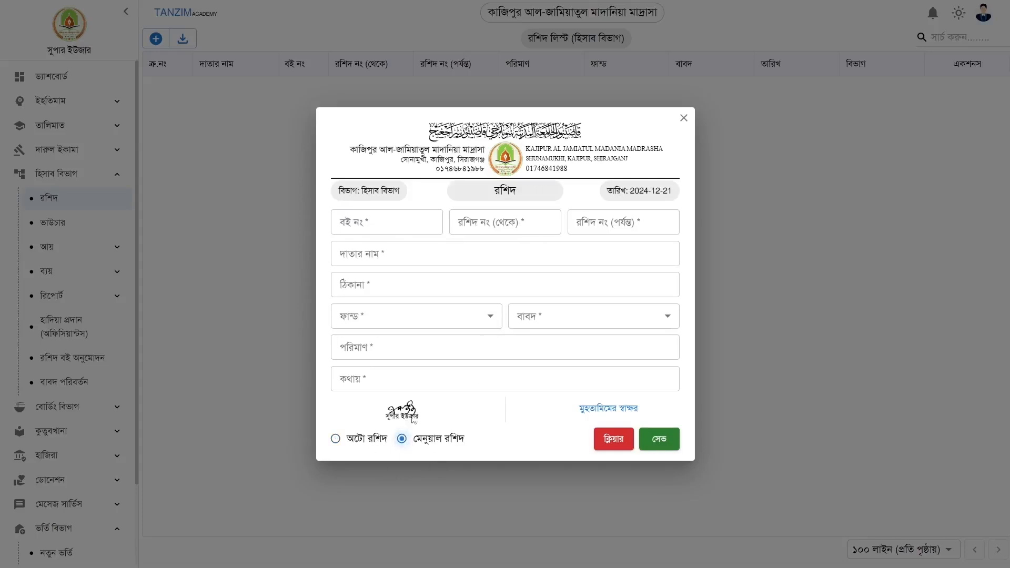
pyautogui.click(374, 228)
pyautogui.write('500')
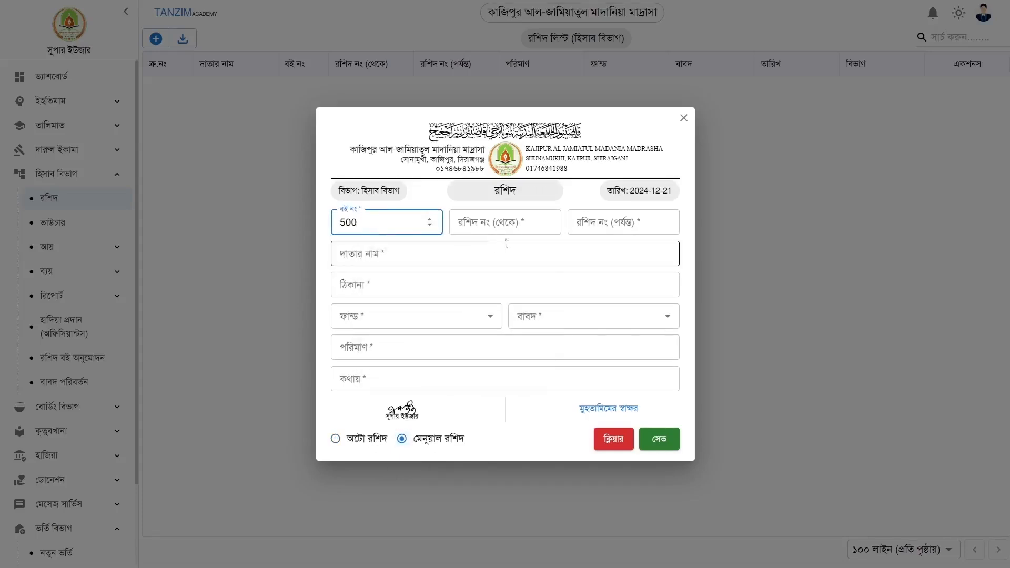
pyautogui.click(492, 225)
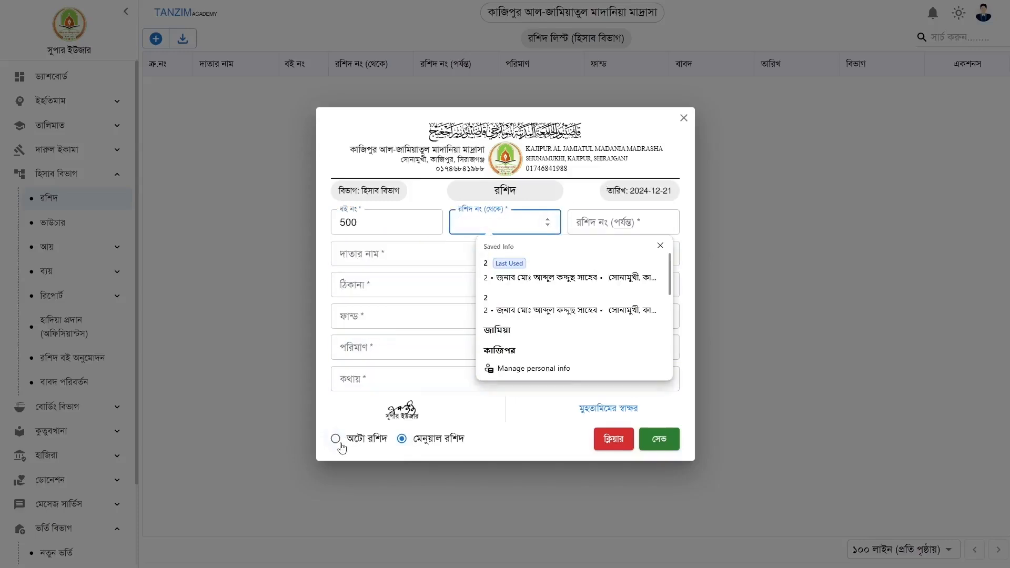
pyautogui.click(683, 118)
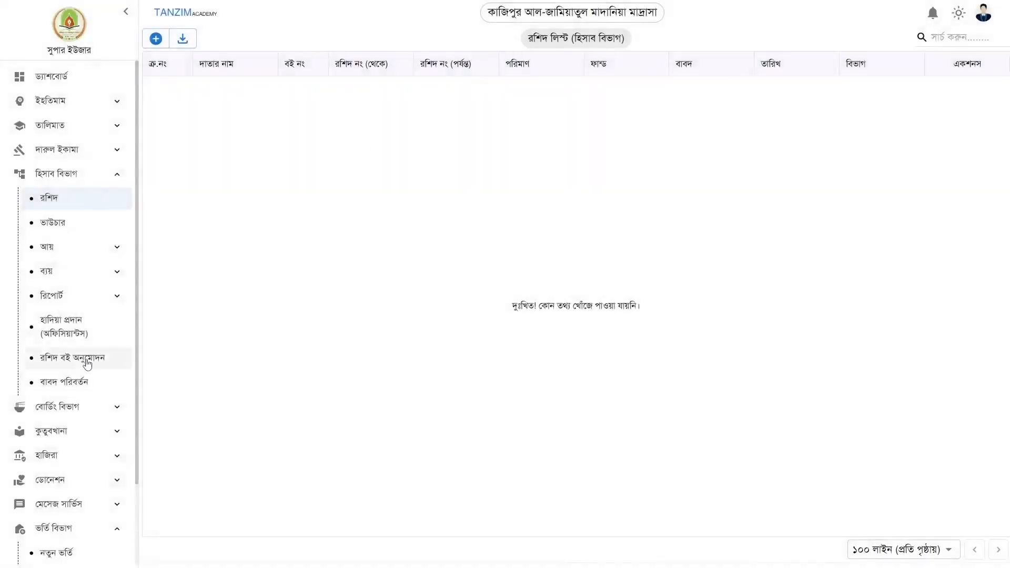
pyautogui.click(88, 362)
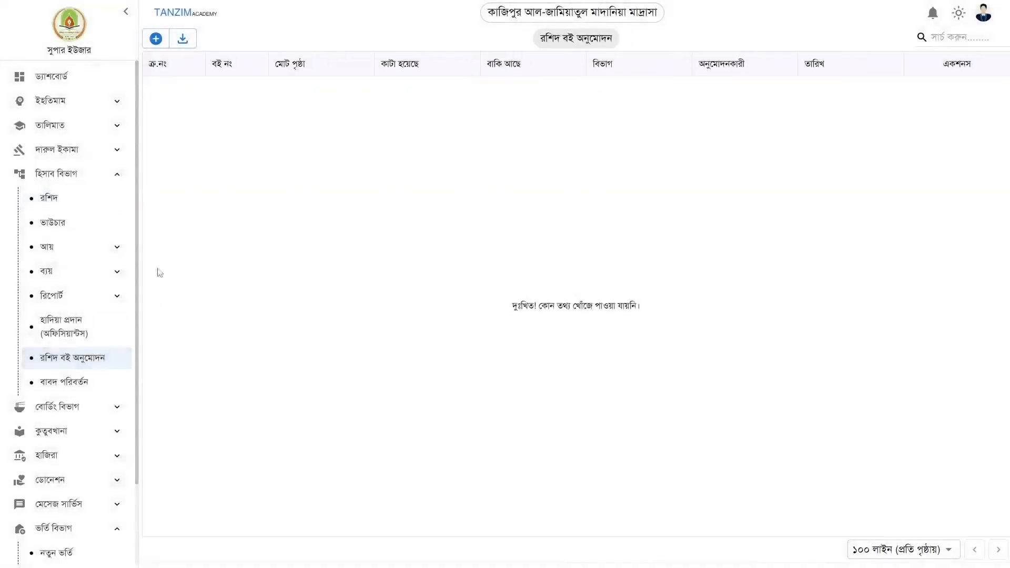
# Add receipt book 100 with 50 receipts for হিসাব বিভাগ
pyautogui.click(156, 38)
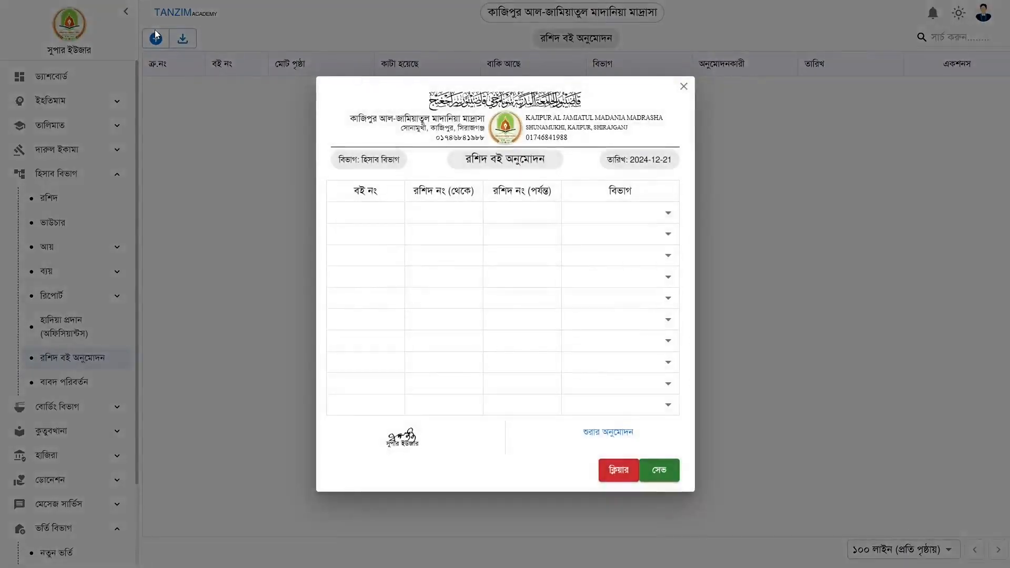
pyautogui.click(358, 214)
pyautogui.write('100')
pyautogui.click(517, 214)
pyautogui.write('50')
pyautogui.click(619, 219)
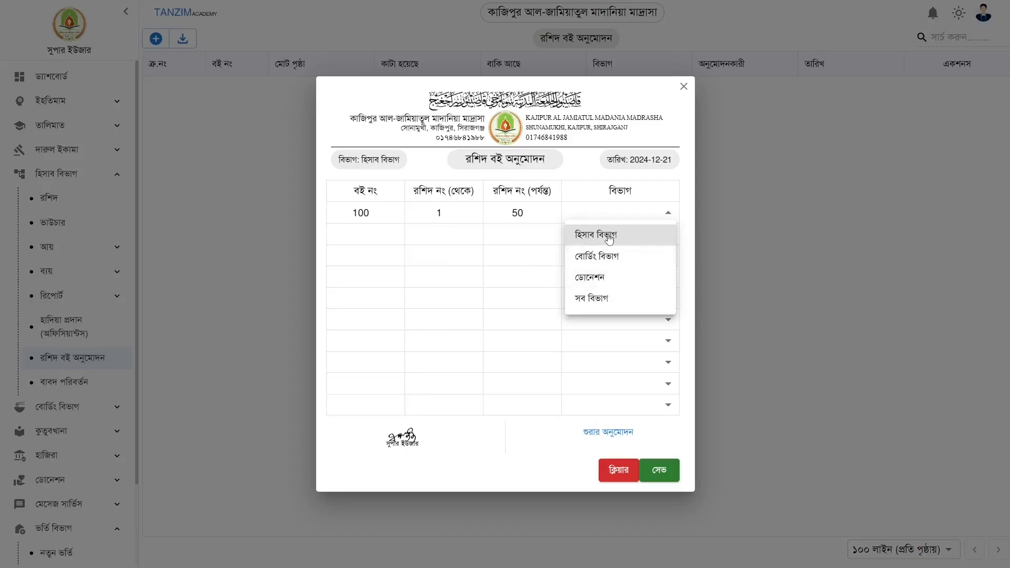
pyautogui.click(592, 235)
# Add receipt book 101 up to 100 for সব বিভাগ and save both books
pyautogui.write('101')
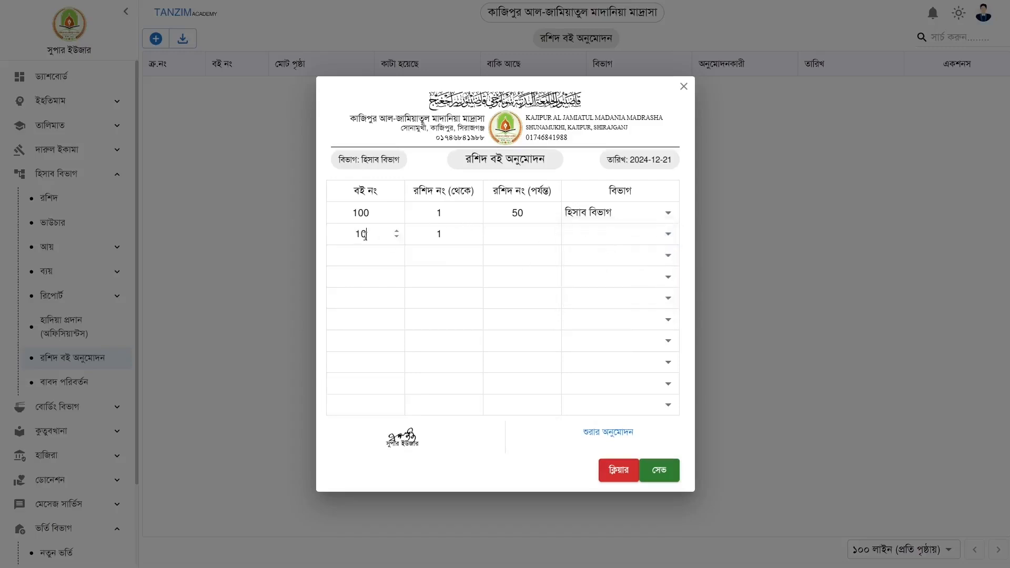
pyautogui.click(522, 234)
pyautogui.moveTo(383, 238); pyautogui.dragTo(316, 235)
pyautogui.press('BackSpace')
pyautogui.write('101')
pyautogui.click(515, 238)
pyautogui.write('100')
pyautogui.click(630, 235)
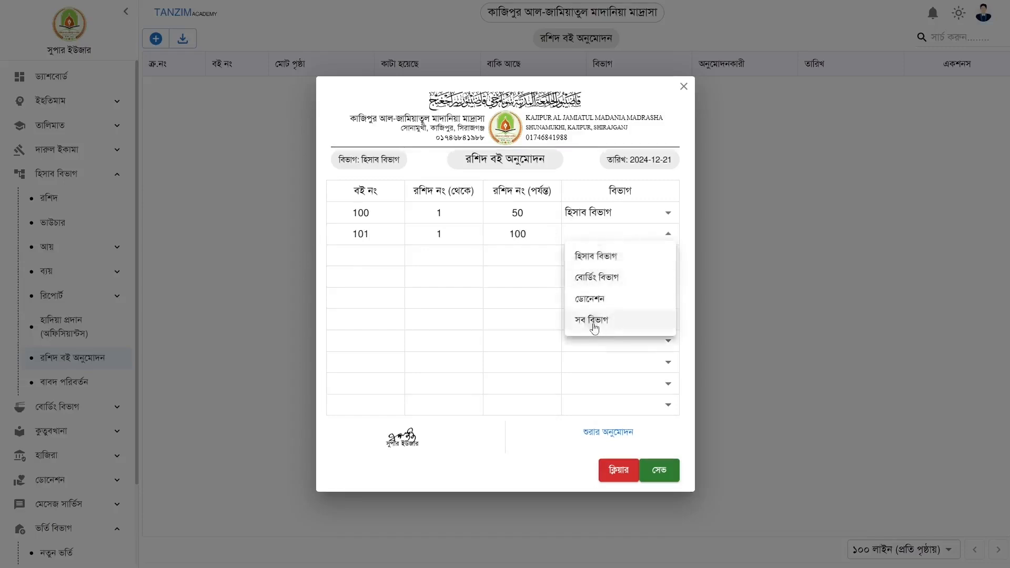
pyautogui.click(610, 320)
pyautogui.click(664, 477)
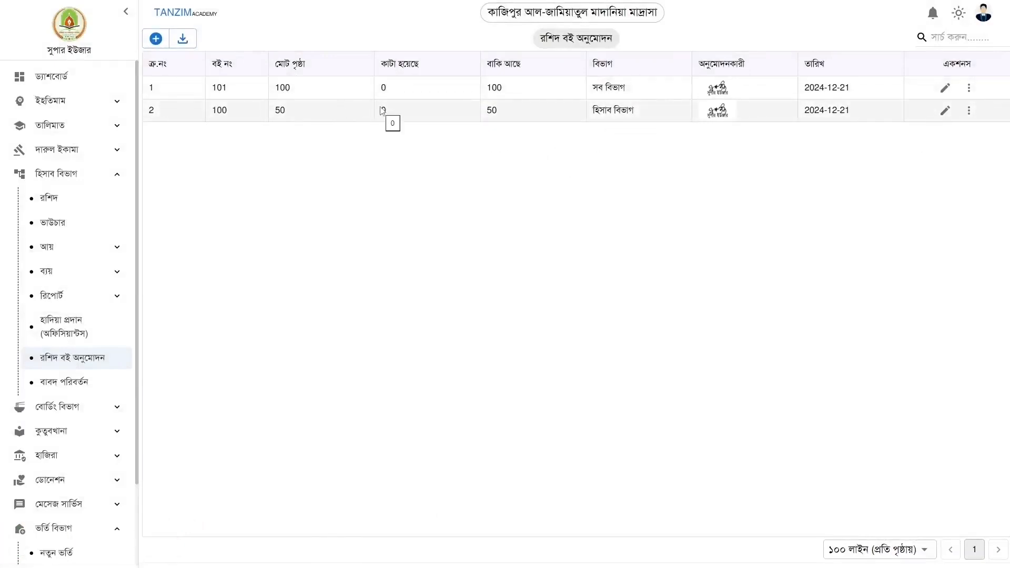
# Start a new donation receipt and autofill the saved donor's details
pyautogui.click(55, 198)
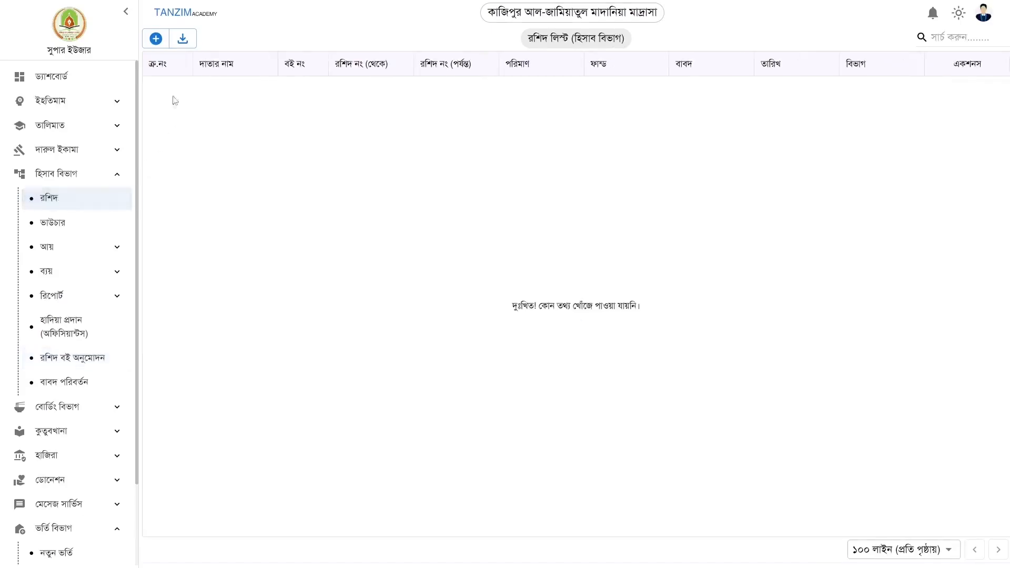
pyautogui.click(156, 39)
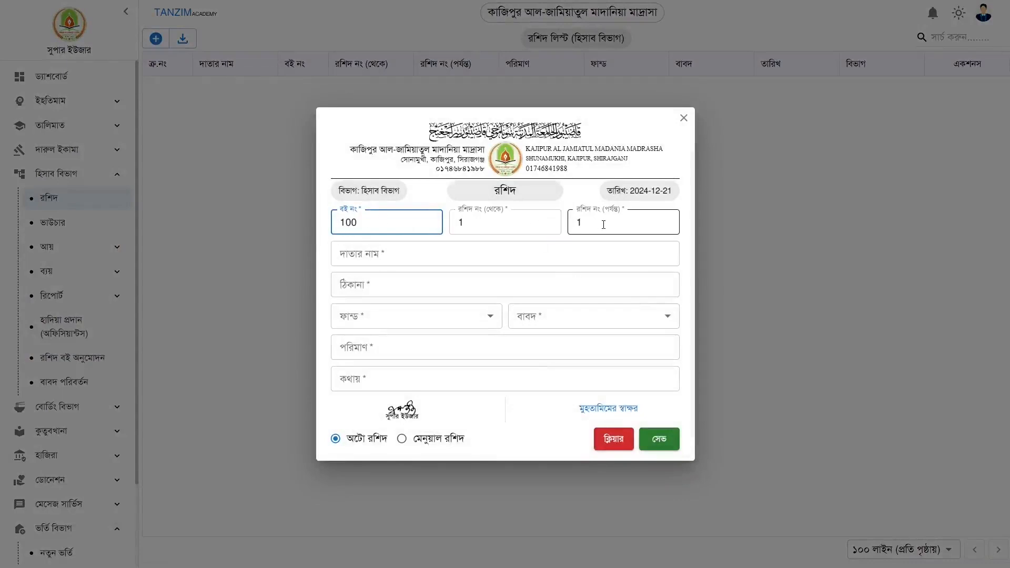
pyautogui.click(444, 256)
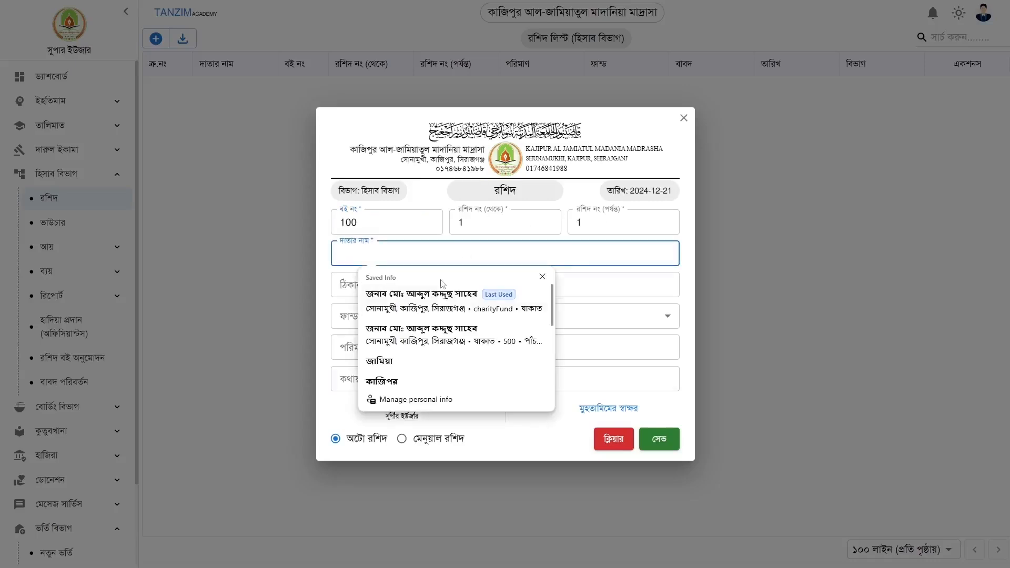
pyautogui.click(442, 303)
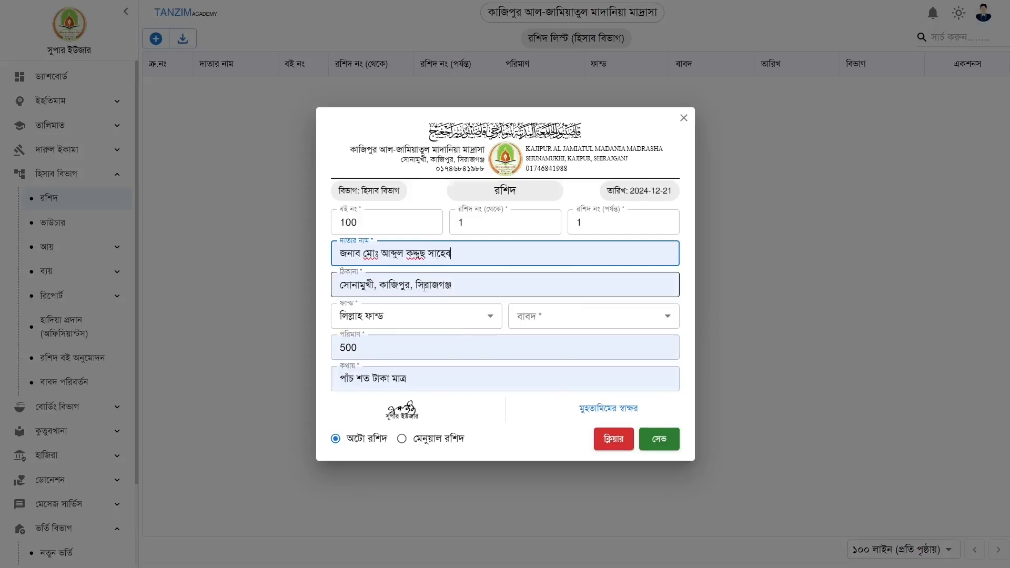
# Set fund লিল্লাহ ফান্ড, purpose যাকাত and amount 1000, then save the receipt
pyautogui.click(395, 322)
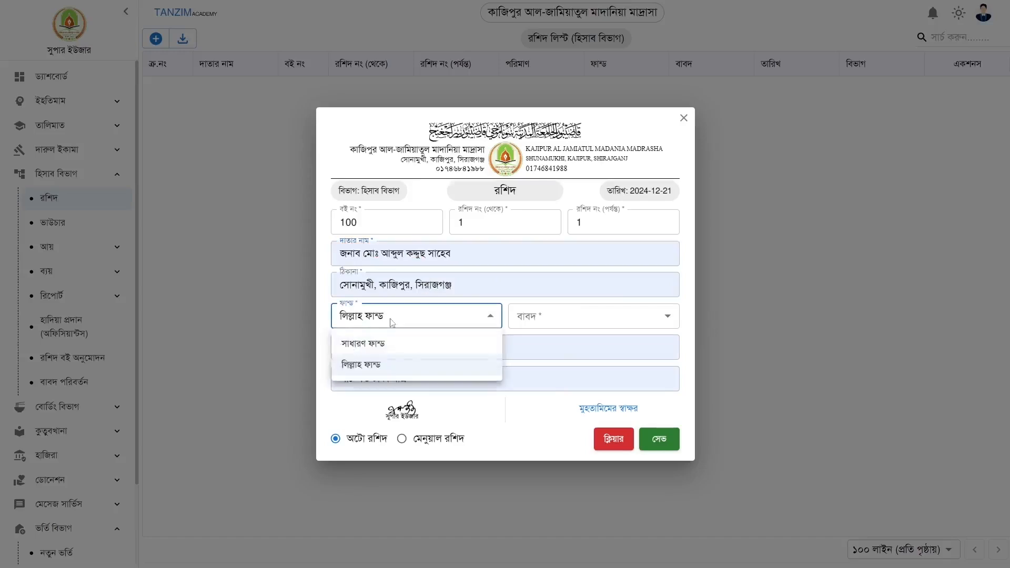
pyautogui.click(370, 365)
pyautogui.click(553, 320)
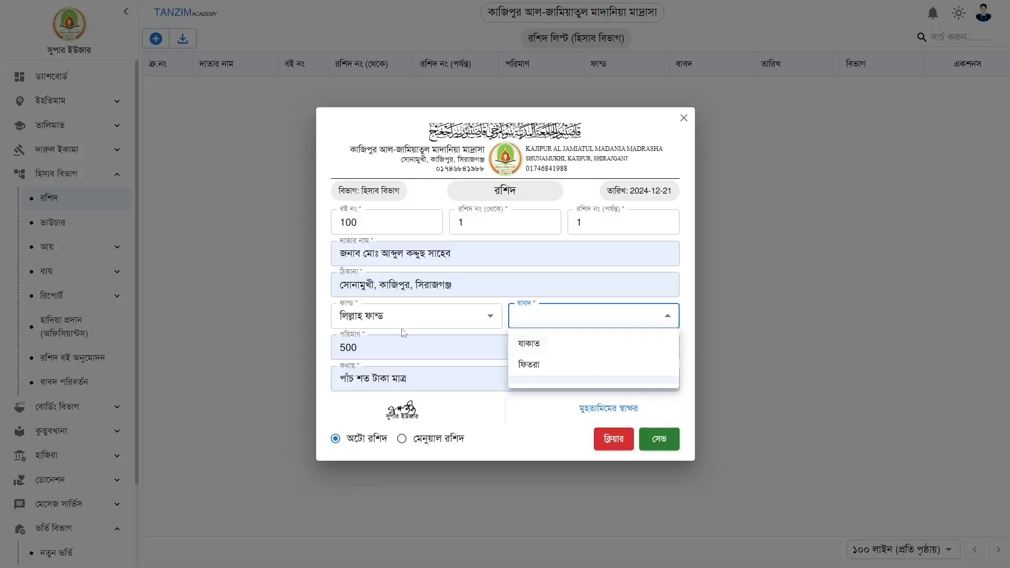
pyautogui.click(575, 355)
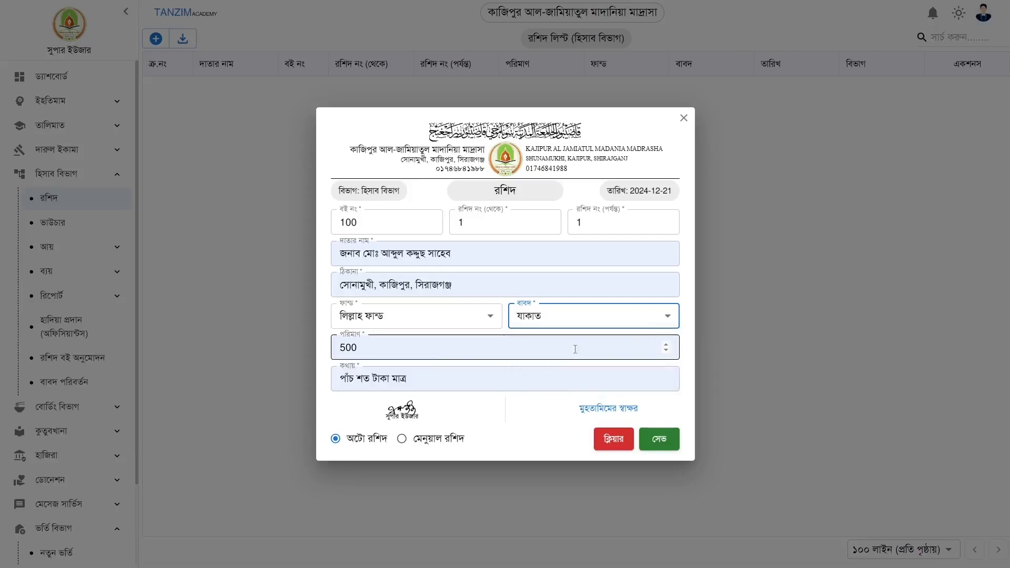
pyautogui.press('Tab')
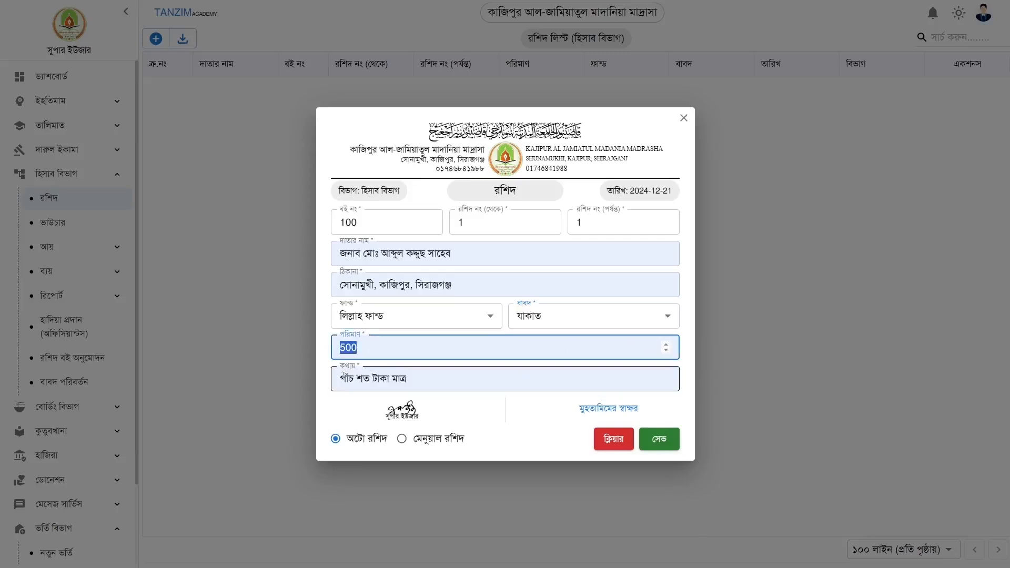
pyautogui.press('Tab')
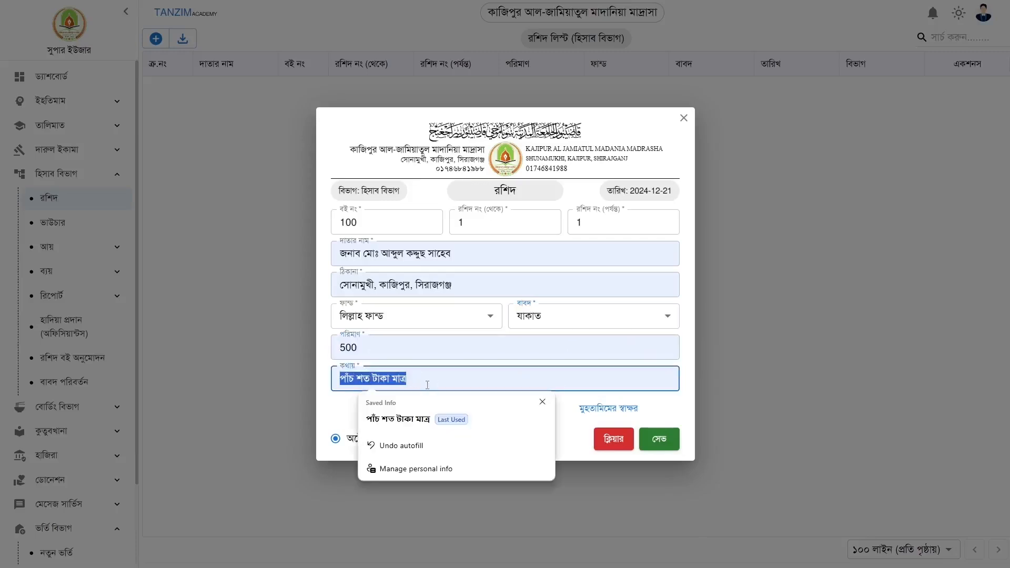
pyautogui.hotkey('shift', 'Tab')
pyautogui.write('1')
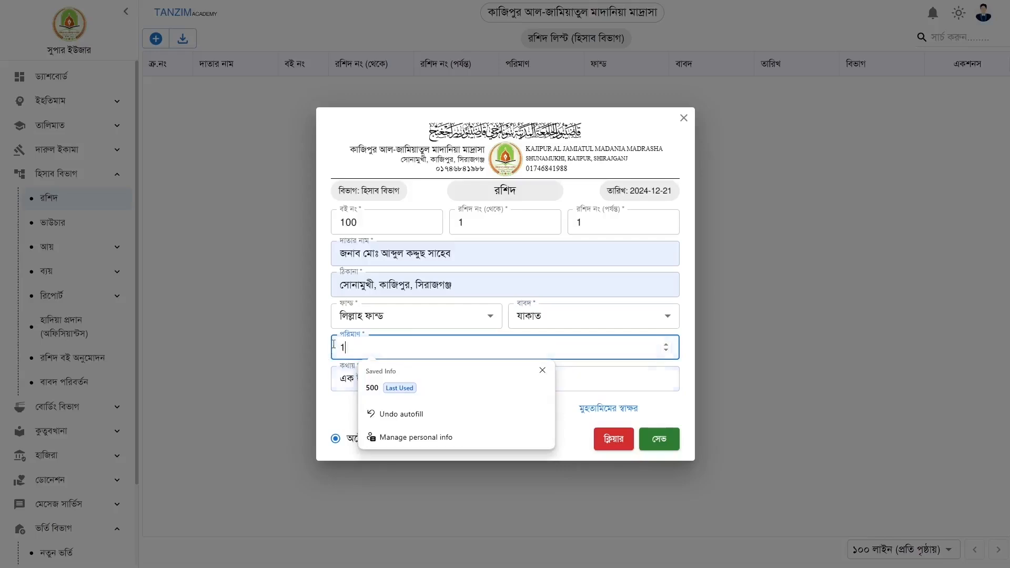
pyautogui.write('000')
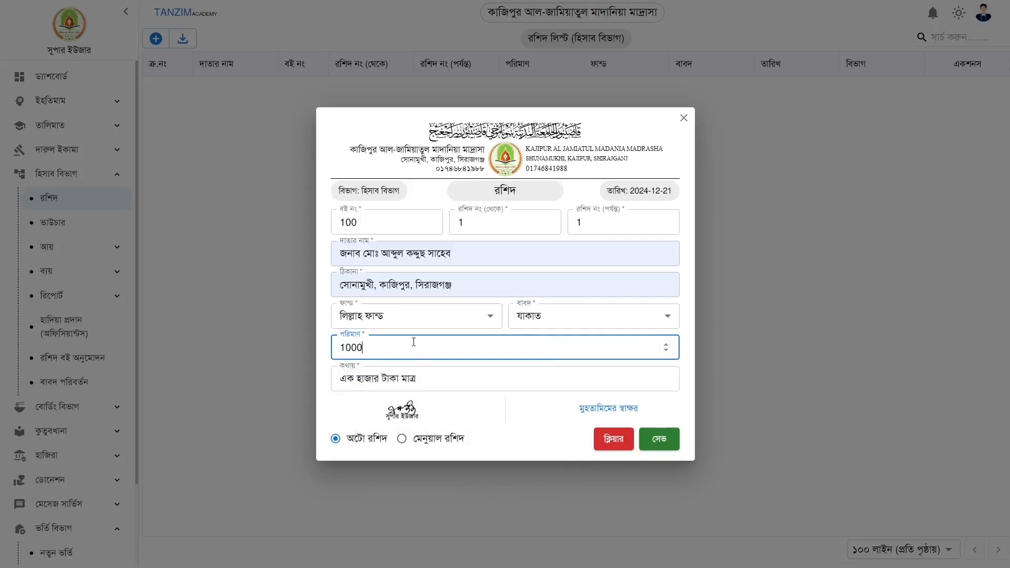
pyautogui.click(659, 441)
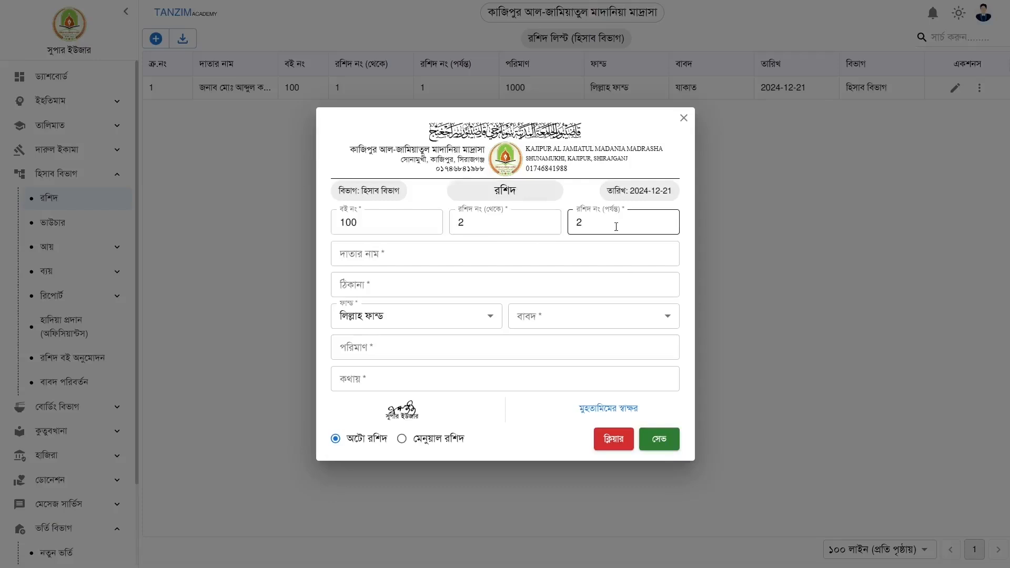
# Save receipt 2 with the saved donor, purpose ফিতরা and amount 500, then close the form
pyautogui.click(485, 253)
pyautogui.click(359, 301)
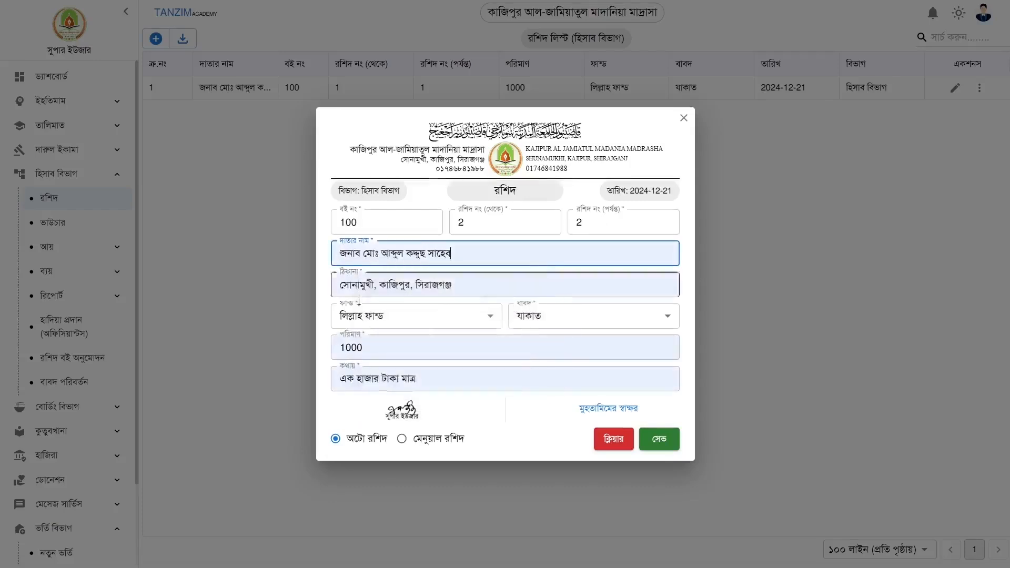
pyautogui.click(543, 322)
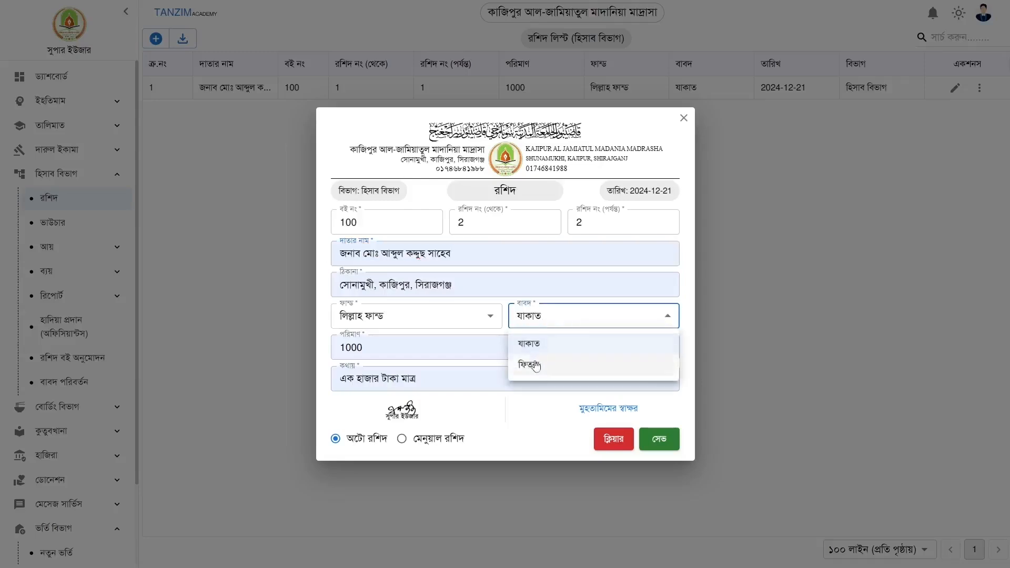
pyautogui.click(534, 361)
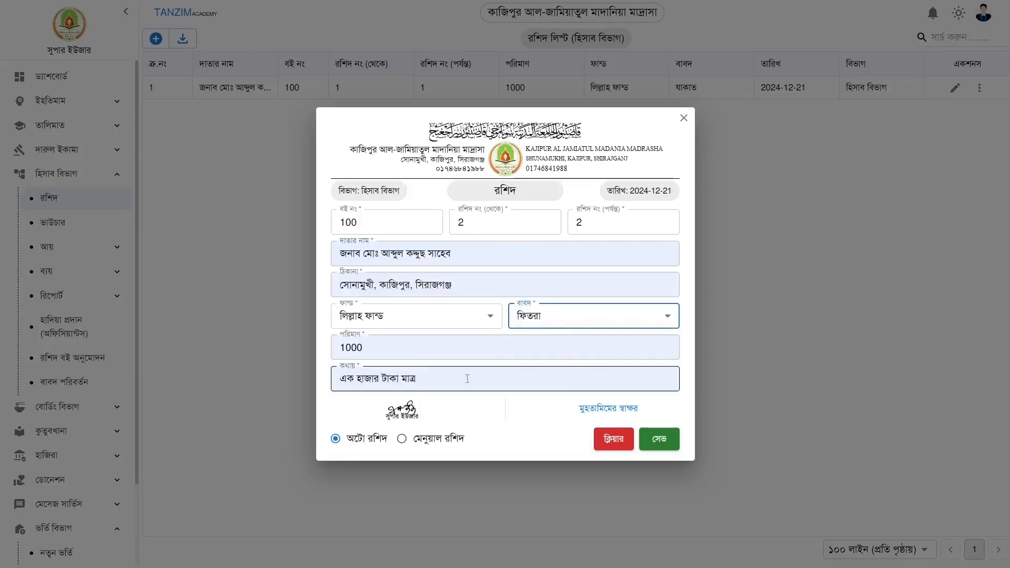
pyautogui.doubleClick(332, 347)
pyautogui.write('500')
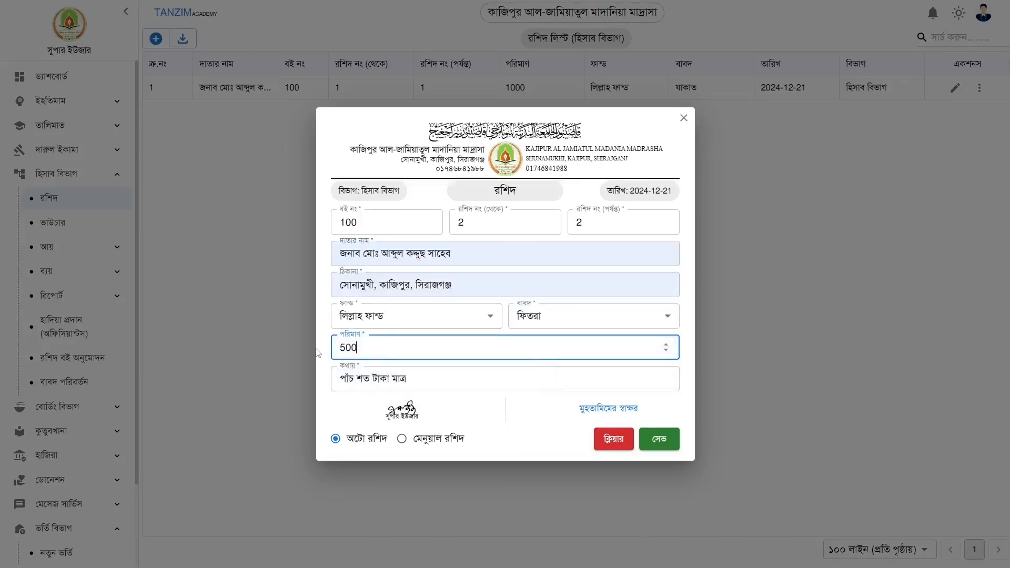
pyautogui.click(537, 401)
pyautogui.click(664, 441)
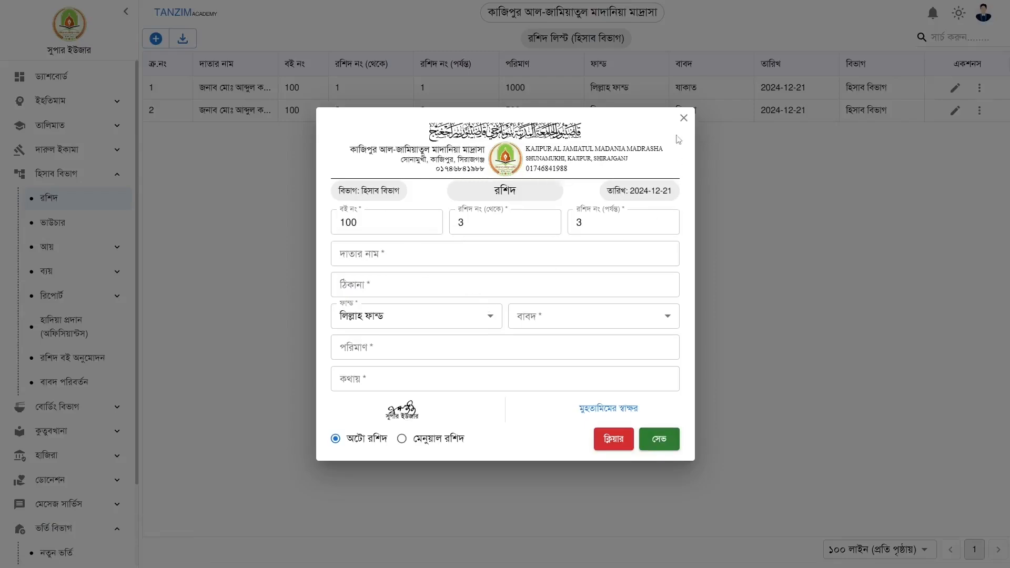
pyautogui.click(683, 119)
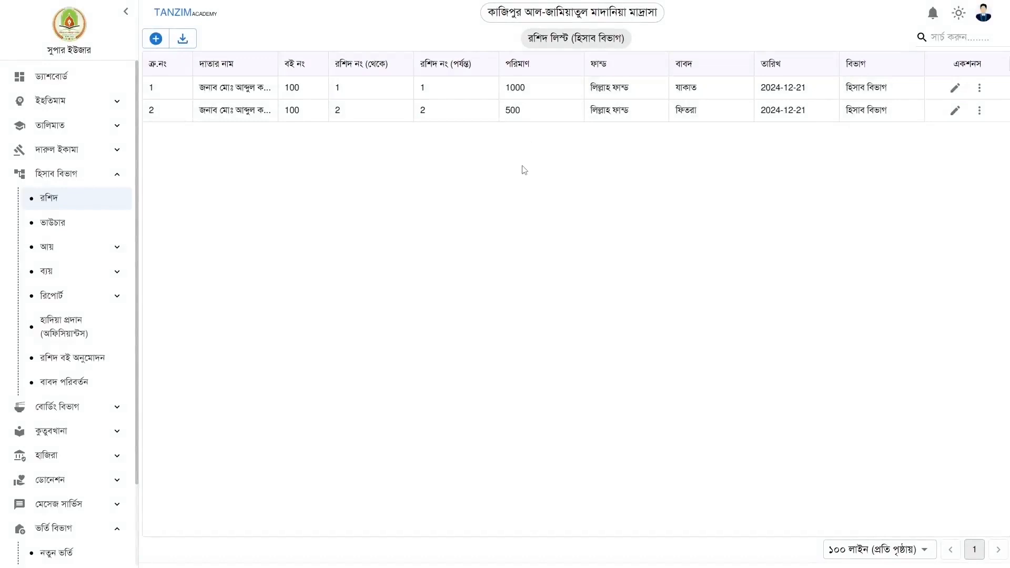
# Select both receipts, download them via রশিদ ডাউনলোড, and open file (8).pdf
pyautogui.click(463, 119)
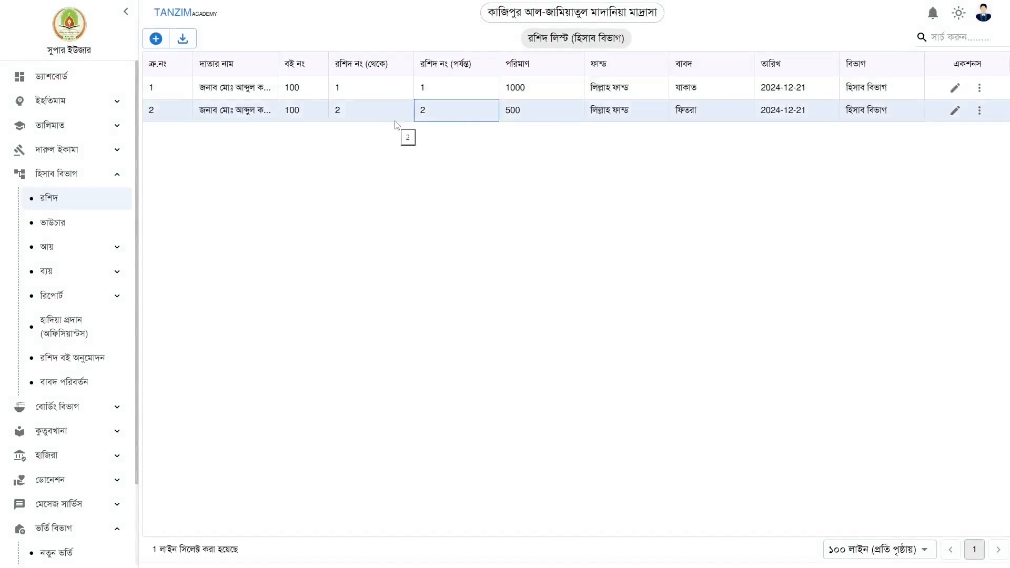
pyautogui.click(184, 38)
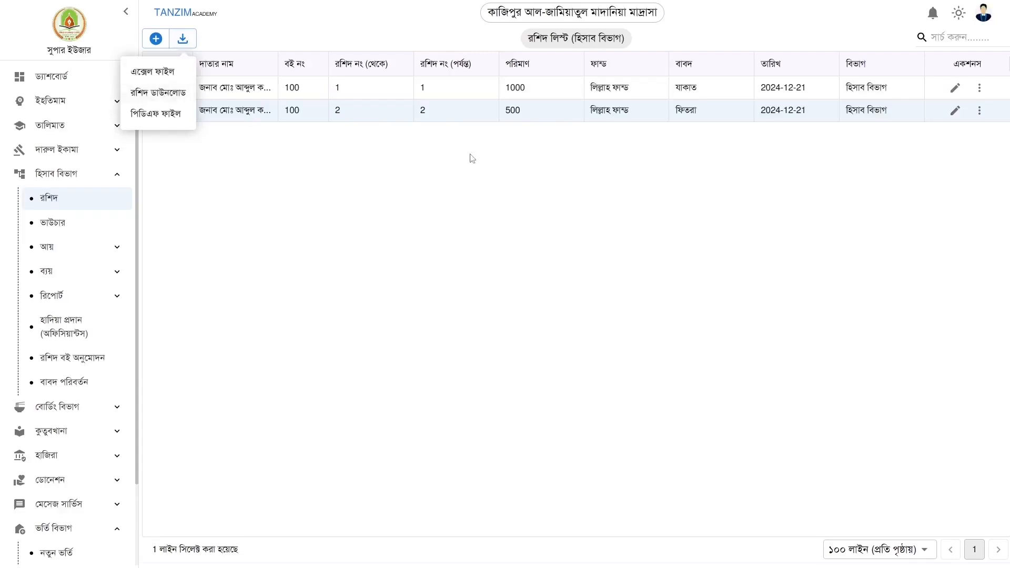
pyautogui.click(447, 94)
pyautogui.click(462, 94)
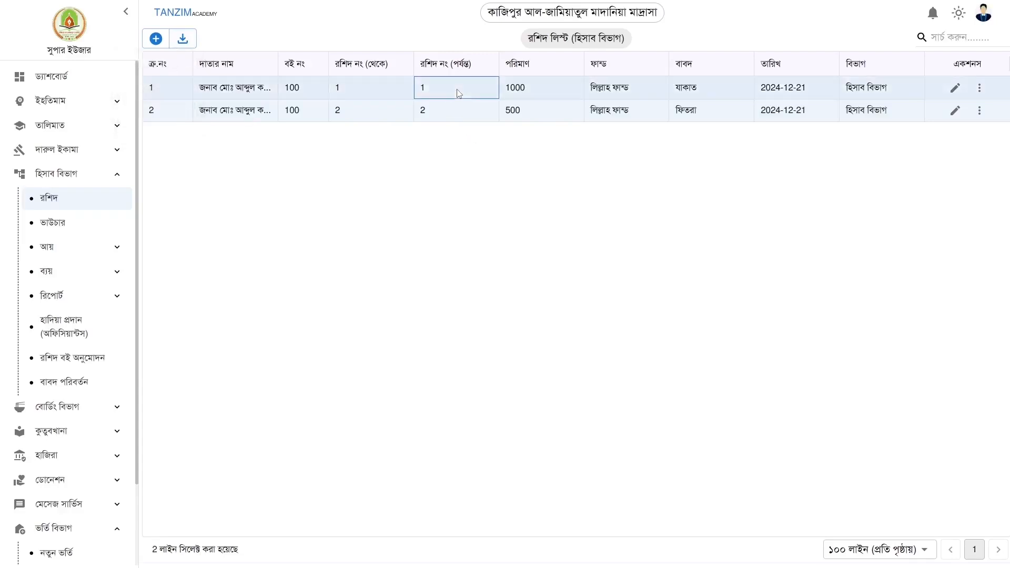
pyautogui.click(183, 39)
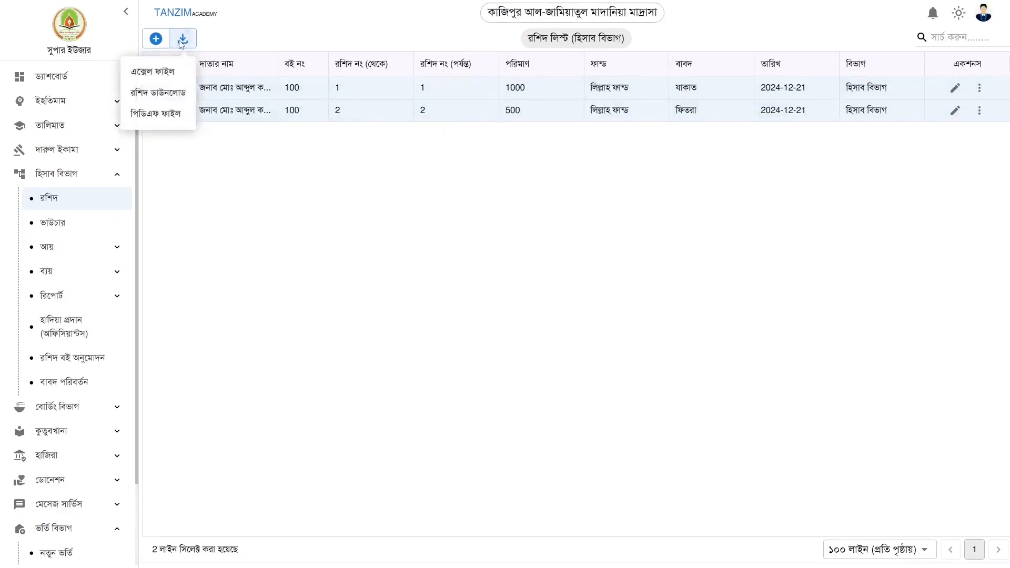
pyautogui.click(156, 92)
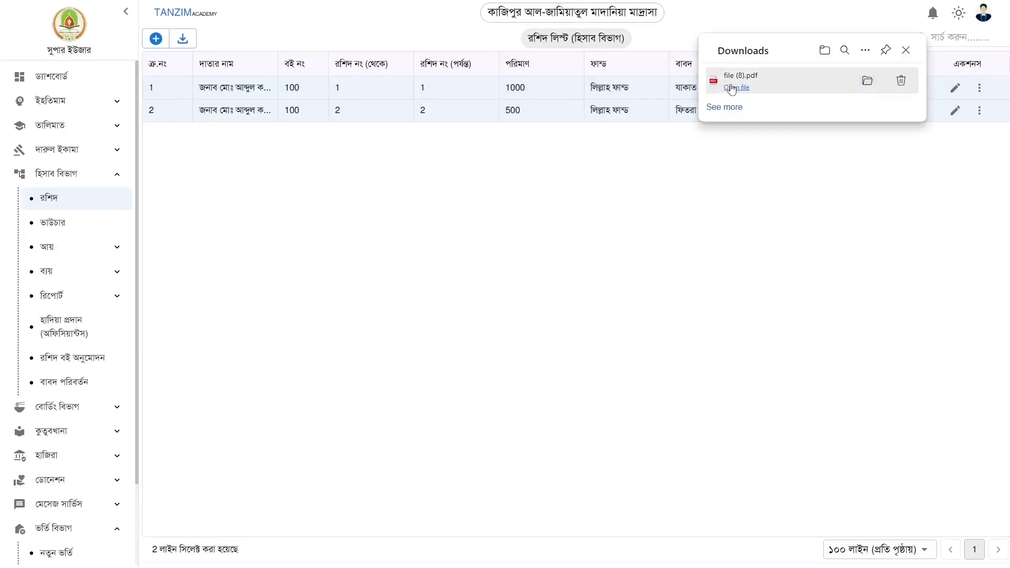
pyautogui.click(732, 87)
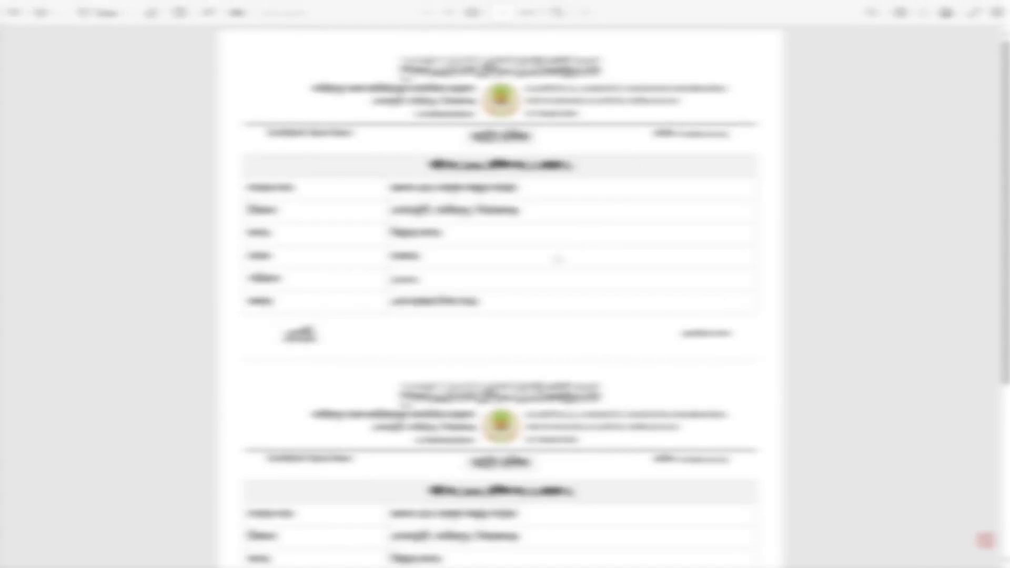
# Scroll through the downloaded PDF to review both receipts and the summary table
pyautogui.scroll(-5, 558, 259)
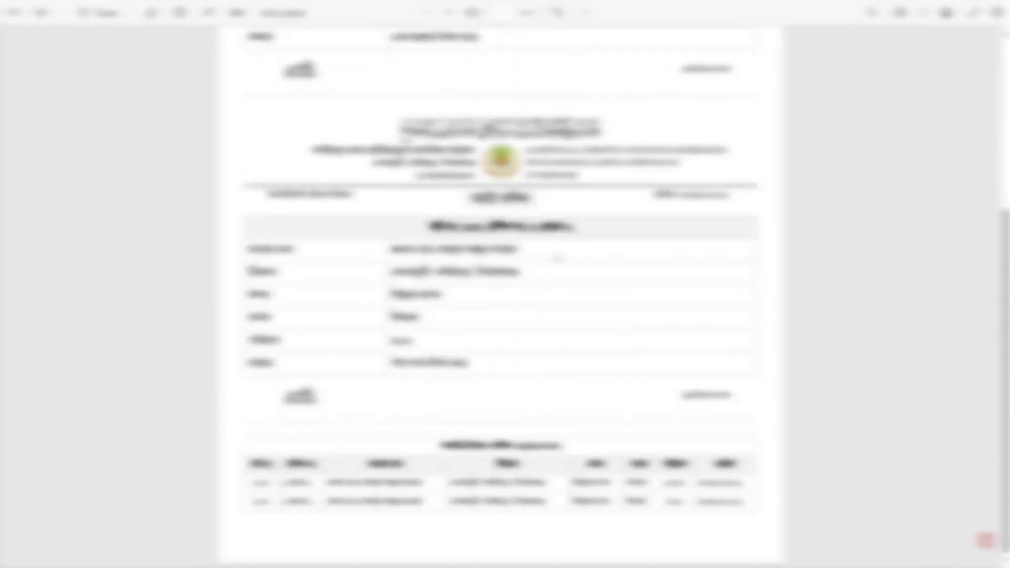
pyautogui.scroll(5, 557, 258)
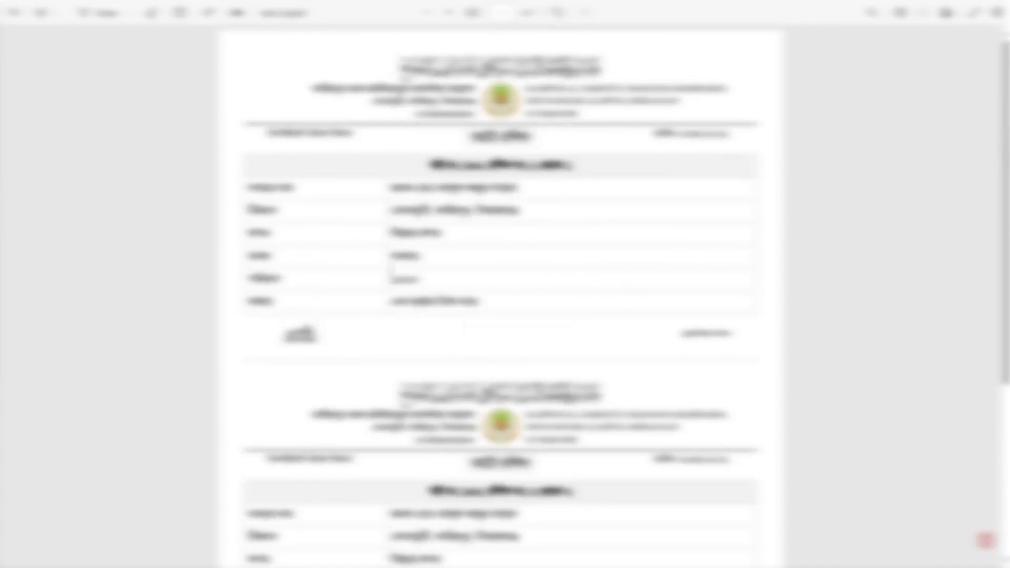
pyautogui.scroll(-5, 454, 324)
pyautogui.scroll(3, 425, 325)
pyautogui.scroll(-3, 419, 330)
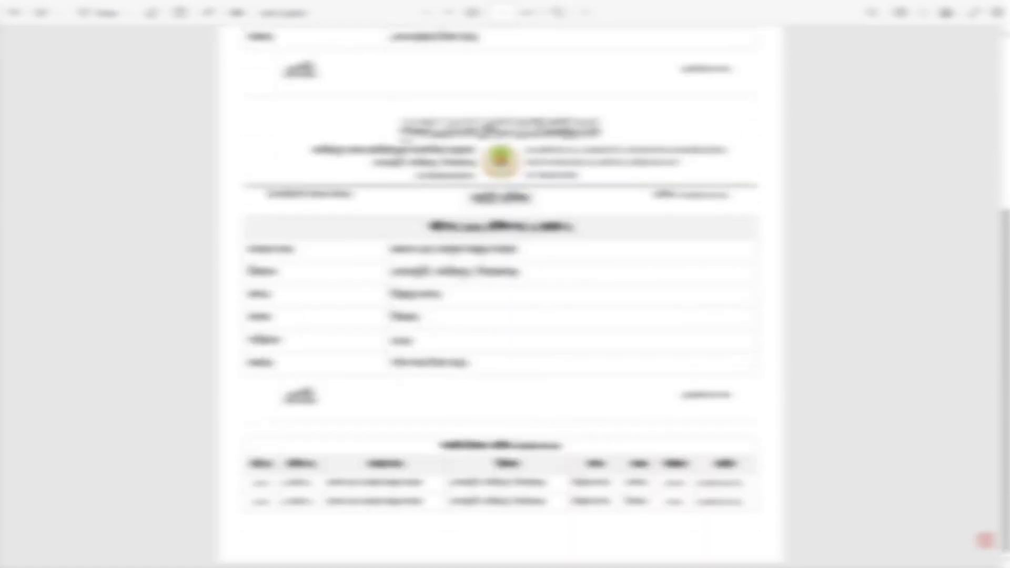
pyautogui.scroll(2, 501, 512)
pyautogui.scroll(-1, 501, 509)
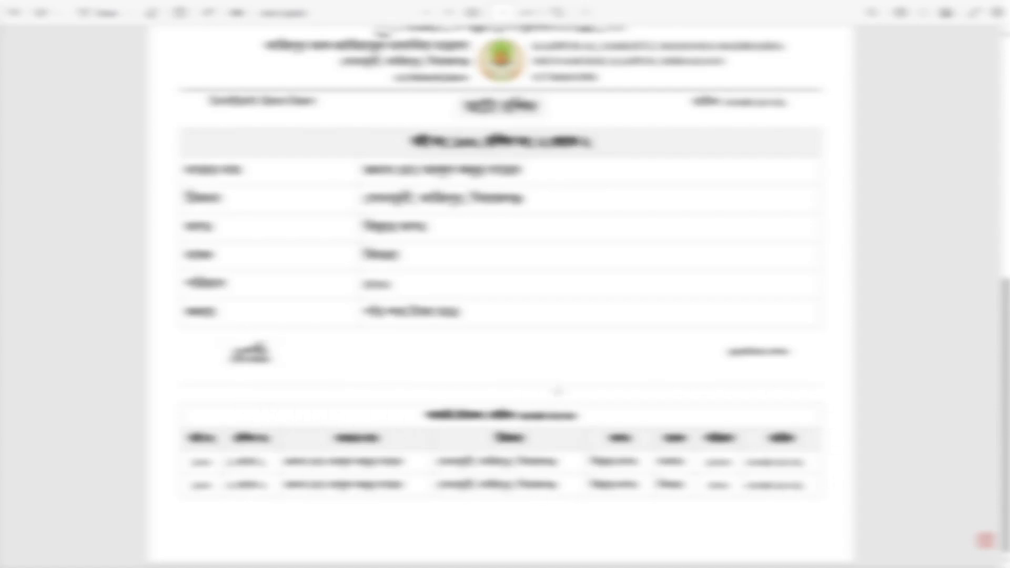
pyautogui.scroll(6, 499, 295)
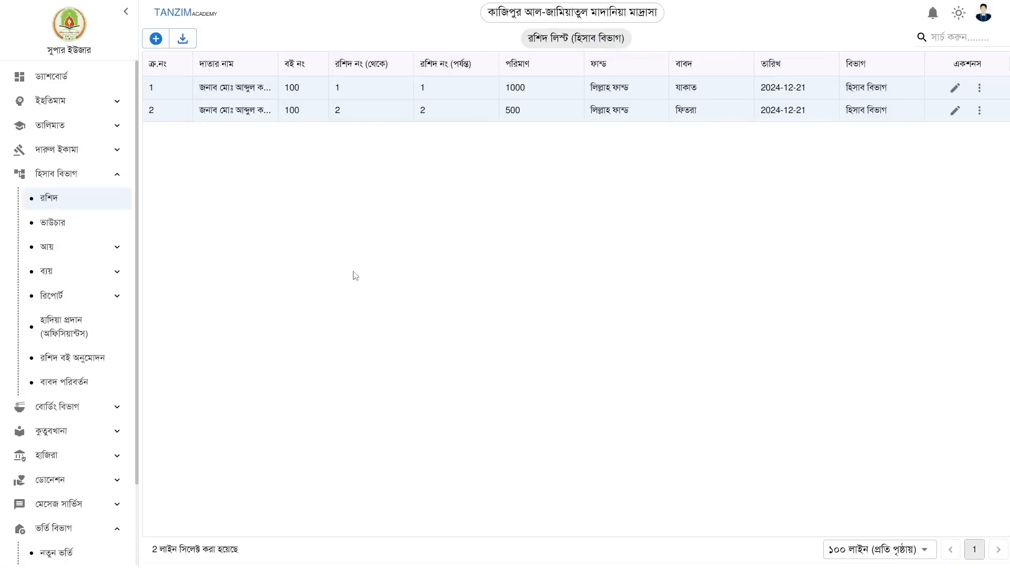
# Start a new expense voucher charged to লিল্লাহ ফান্ড with the saved payee name
pyautogui.click(80, 222)
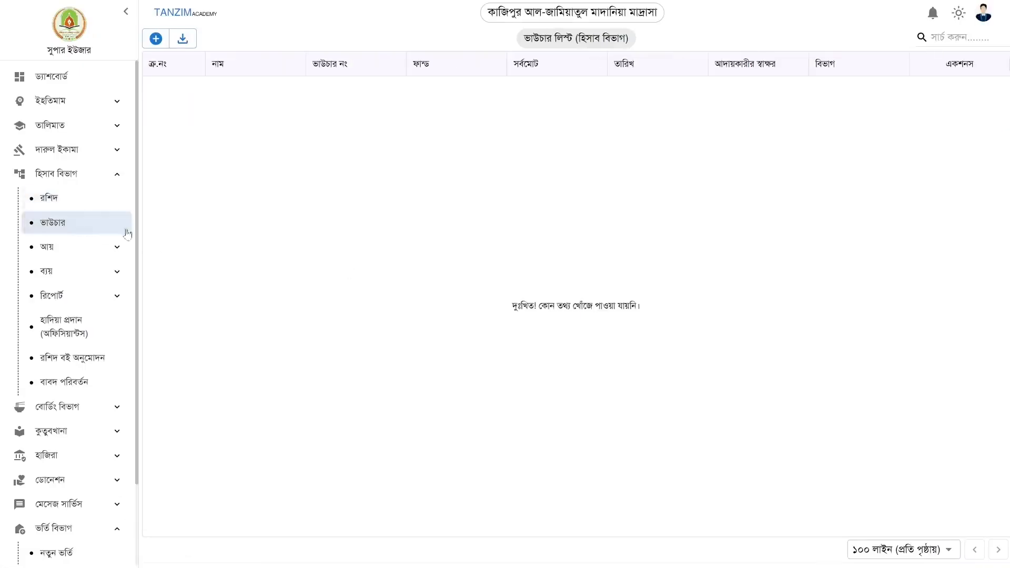
pyautogui.click(155, 38)
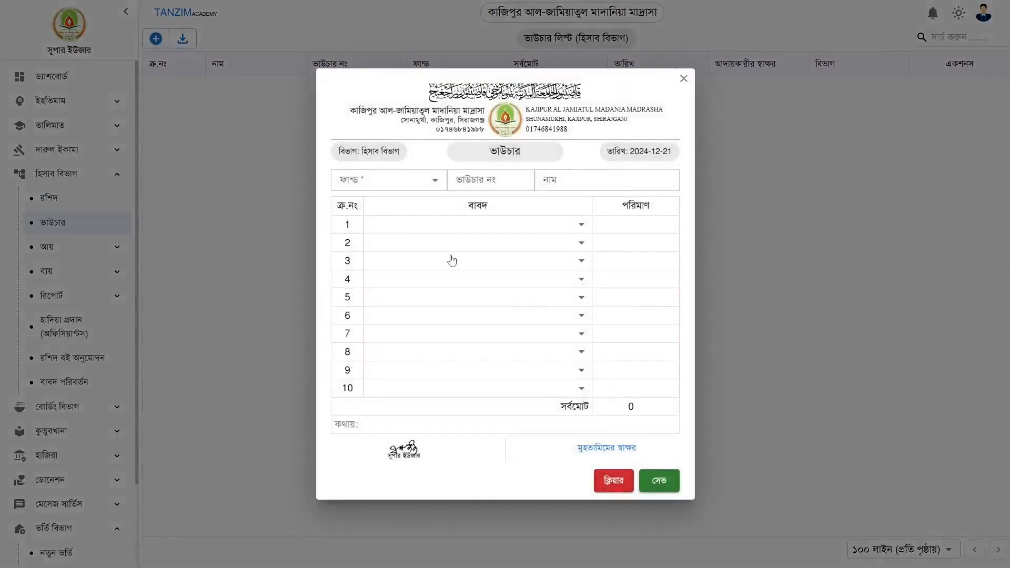
pyautogui.click(371, 180)
pyautogui.click(367, 227)
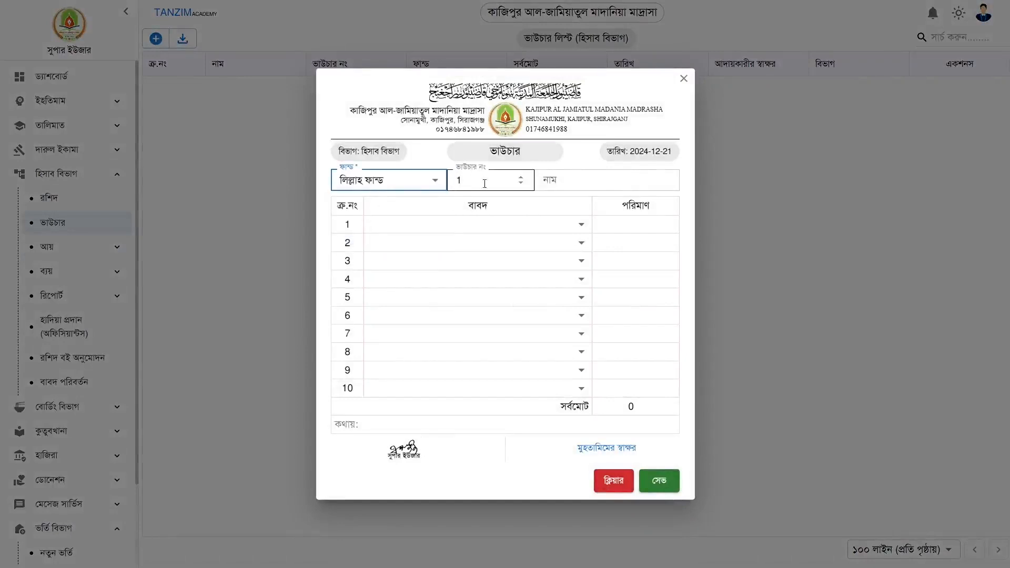
pyautogui.click(556, 182)
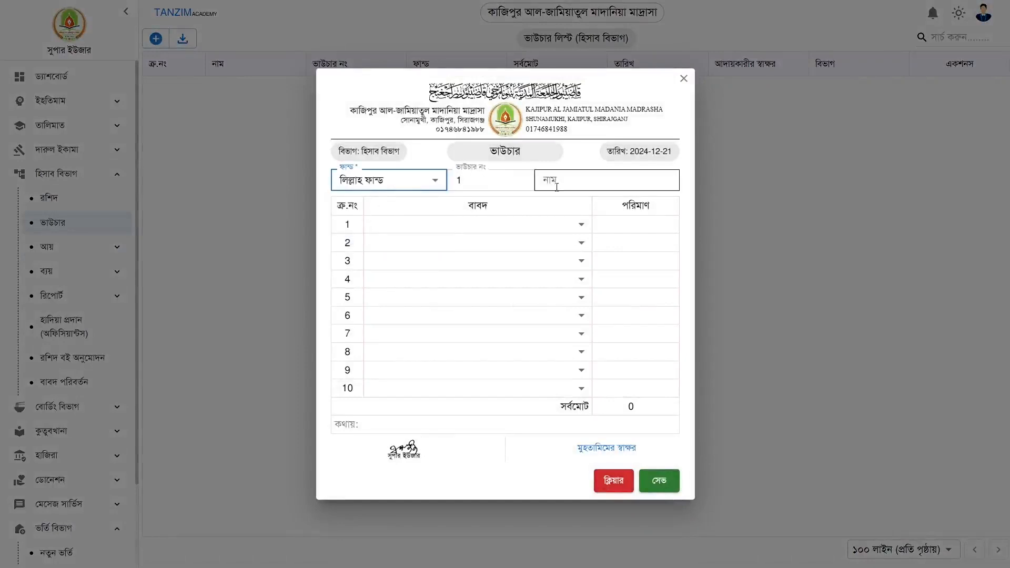
pyautogui.click(605, 260)
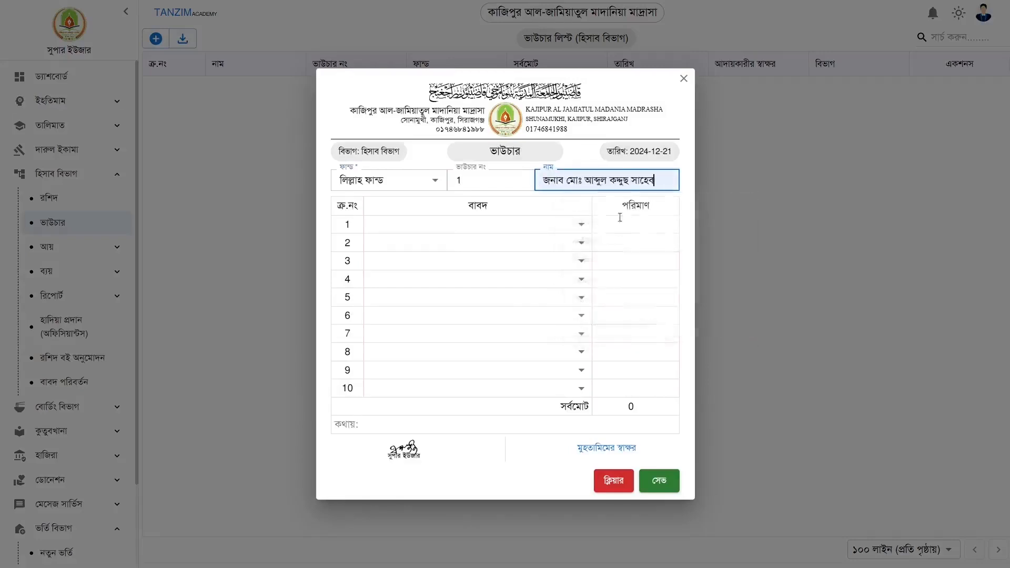
# Add expense rows কলম ক্রয় 200 and কিতাব ক্রয় 800, then save the voucher
pyautogui.click(447, 234)
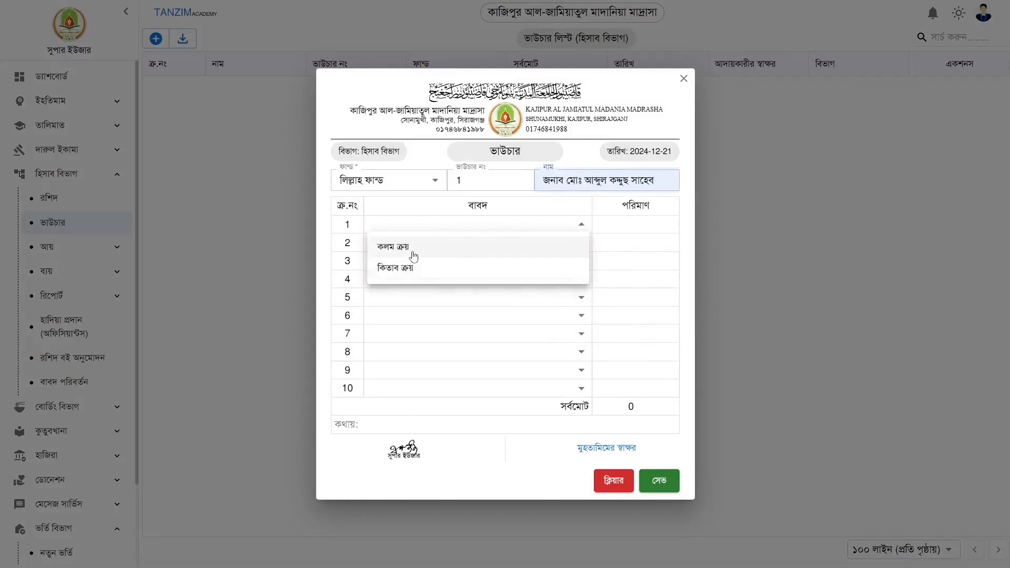
pyautogui.click(413, 256)
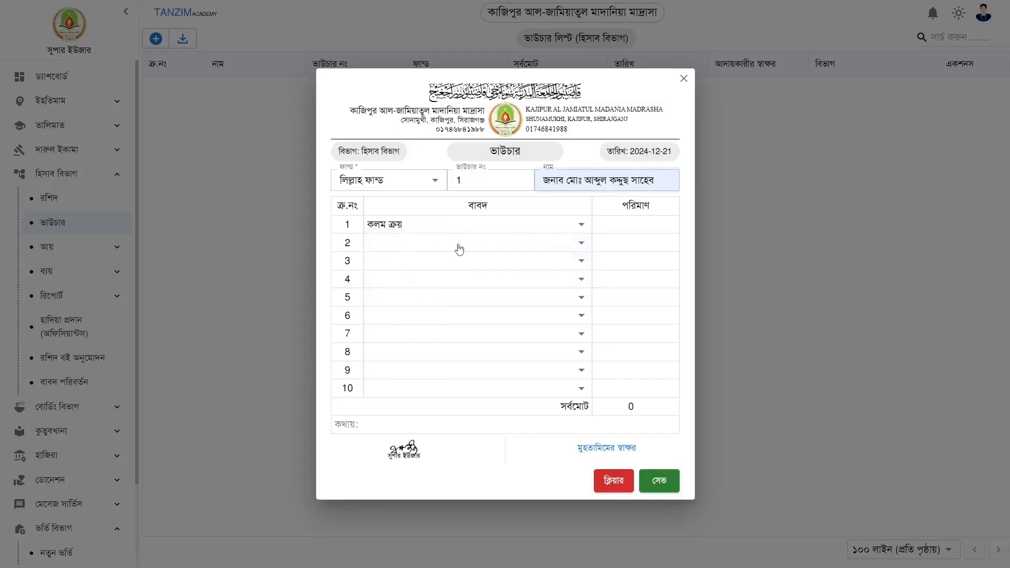
pyautogui.click(617, 227)
pyautogui.write('200')
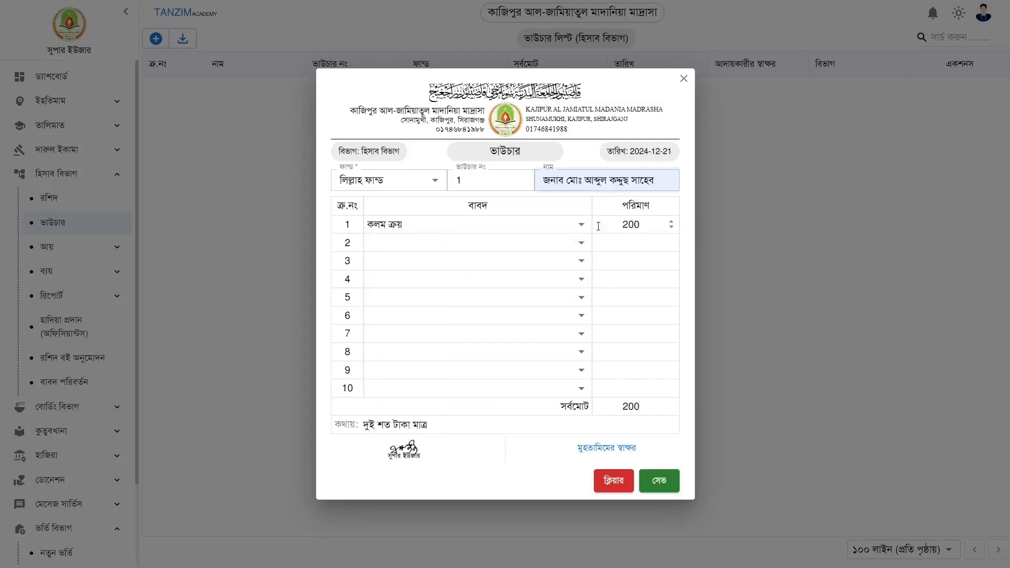
pyautogui.click(399, 248)
pyautogui.click(400, 281)
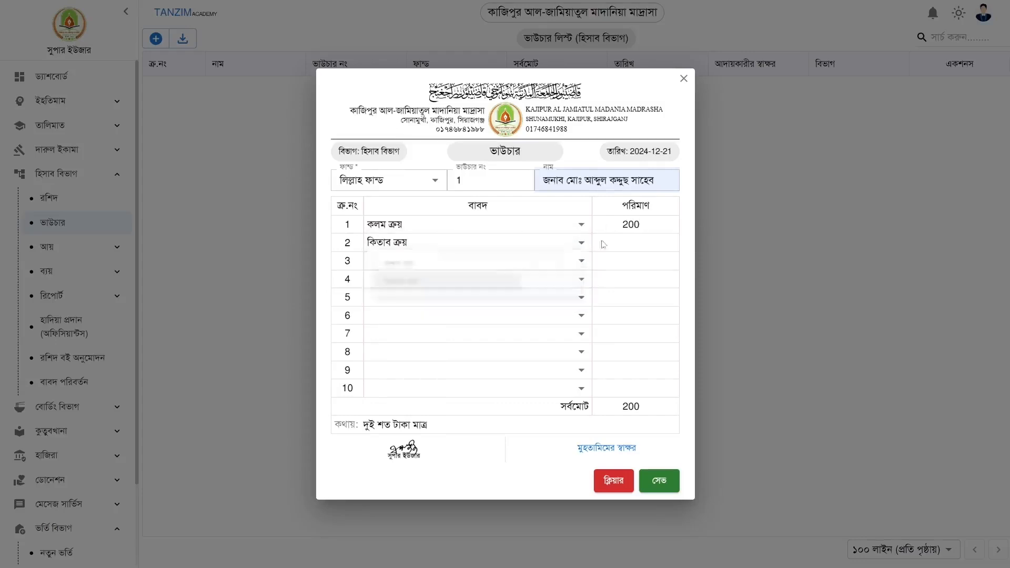
pyautogui.click(629, 243)
pyautogui.write('800')
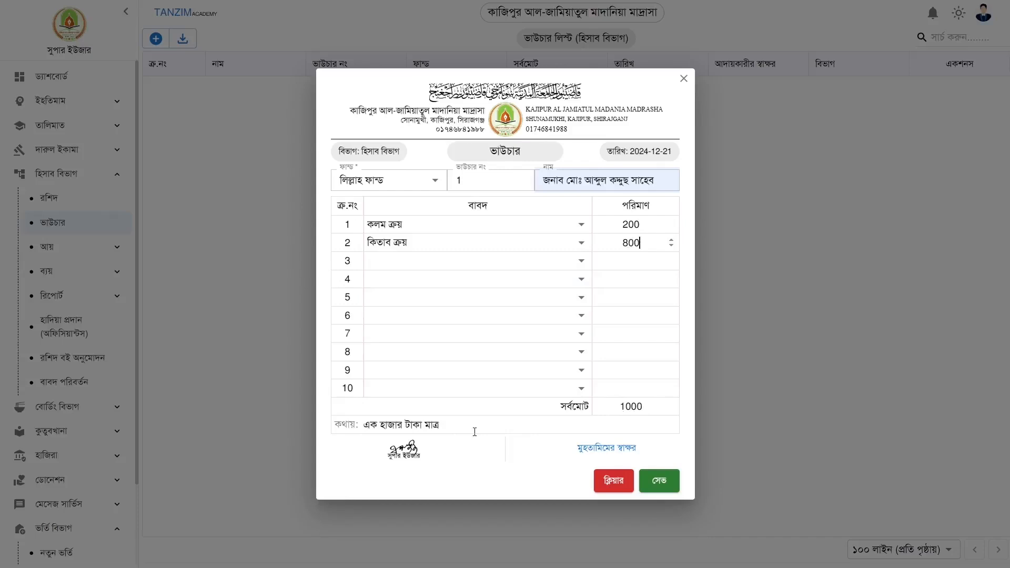
pyautogui.click(660, 481)
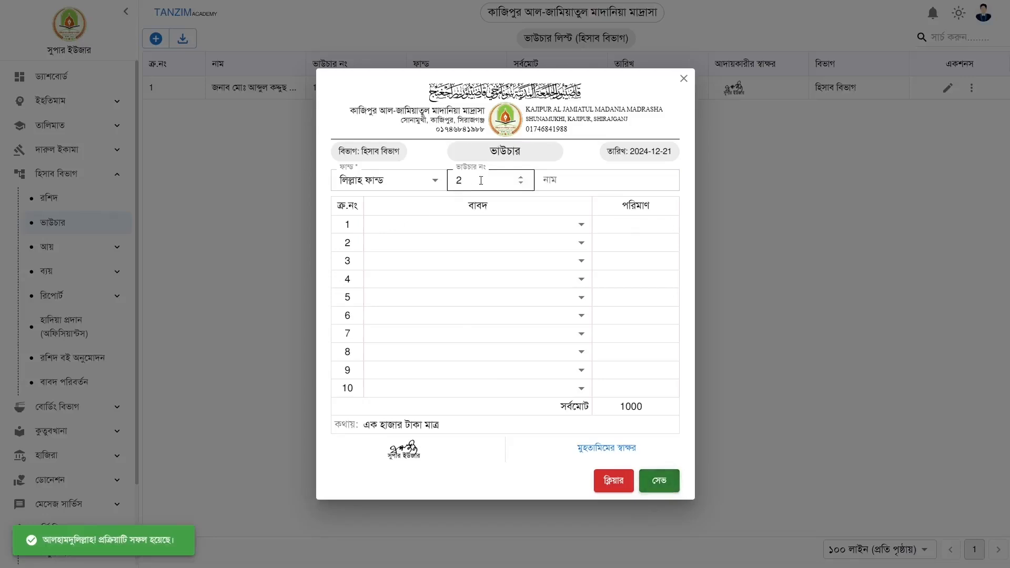
# Autofill voucher 2 from saved entries, change row 1's amount to 600, and save it
pyautogui.click(558, 180)
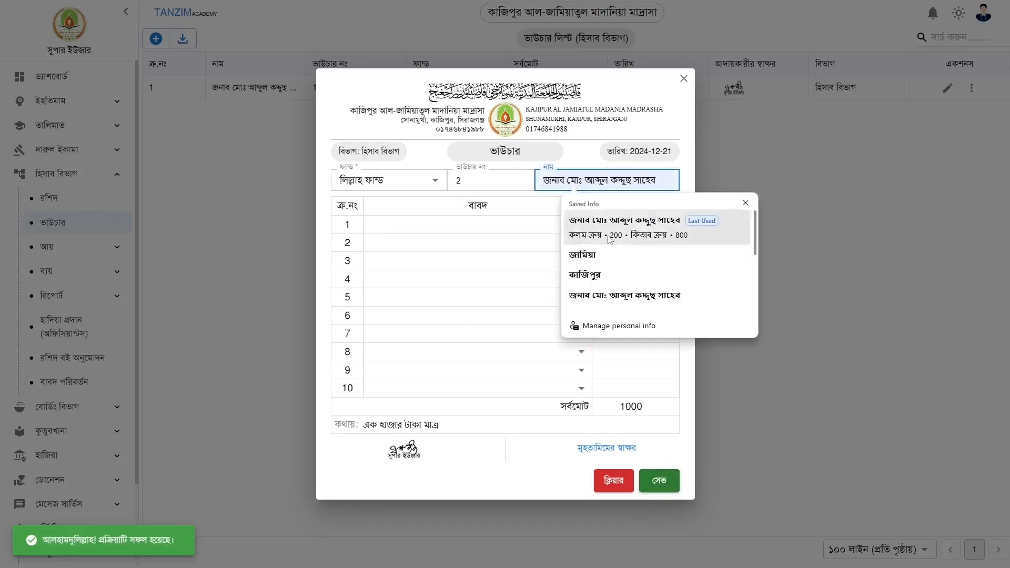
pyautogui.click(608, 235)
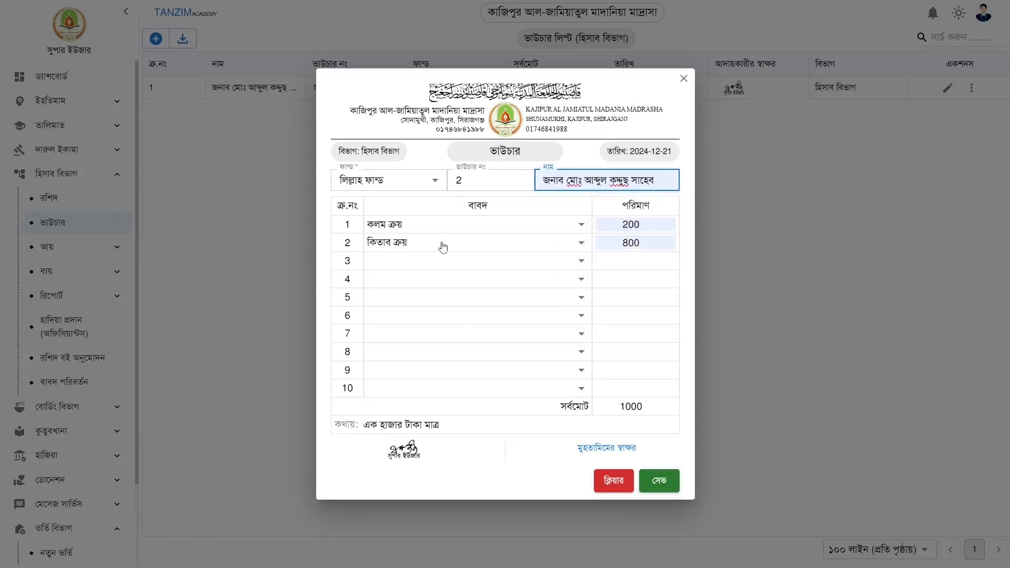
pyautogui.click(606, 225)
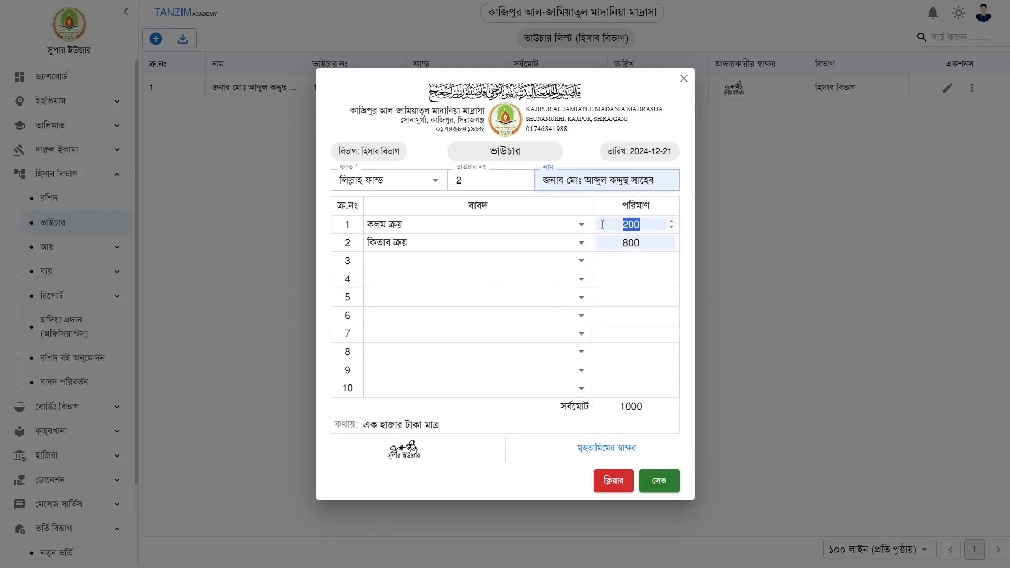
pyautogui.write('600')
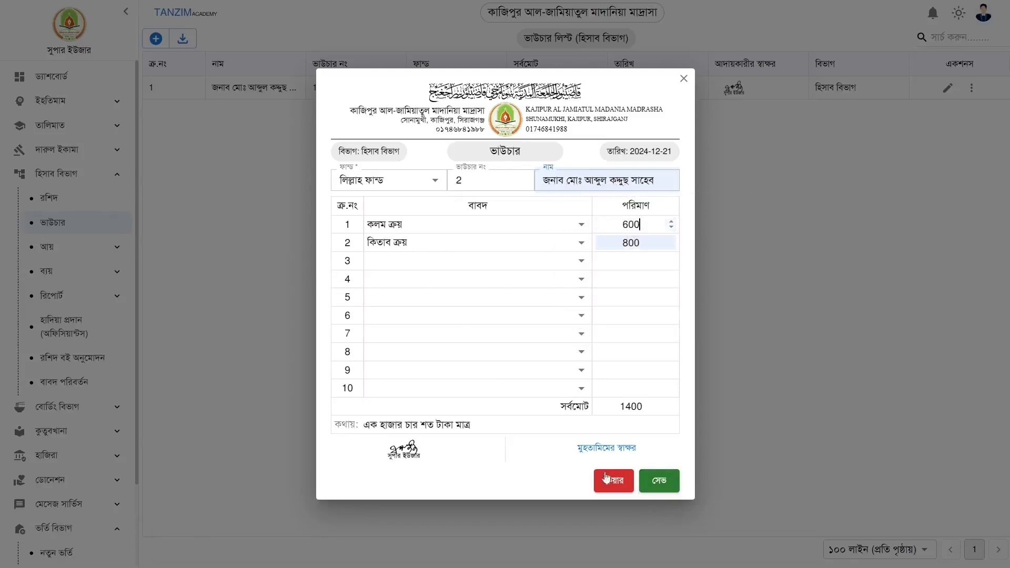
pyautogui.click(659, 481)
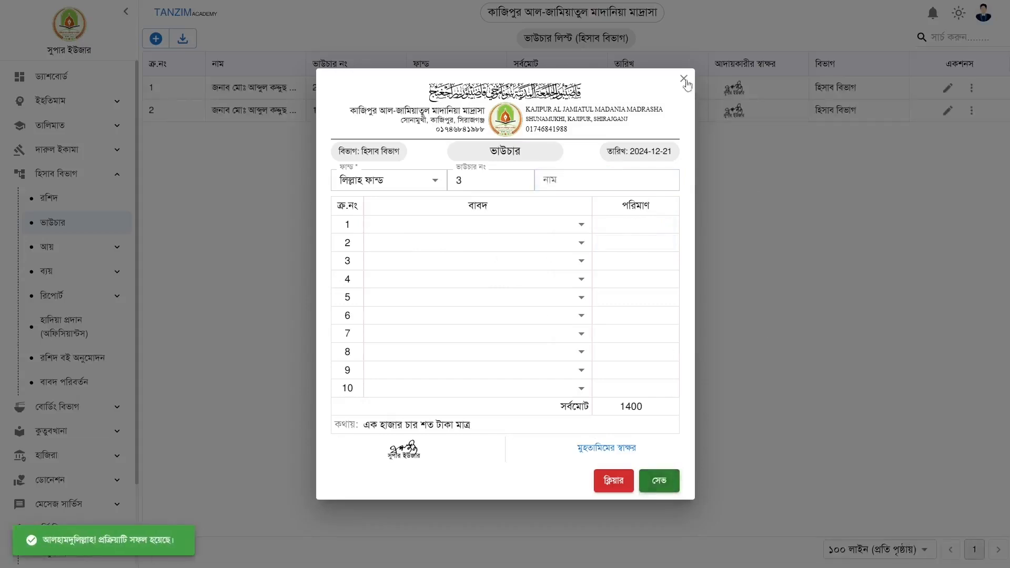
# Check the expense purposes under সাধারণ ফান্ড, then close the voucher form unsaved
pyautogui.click(396, 185)
pyautogui.click(368, 209)
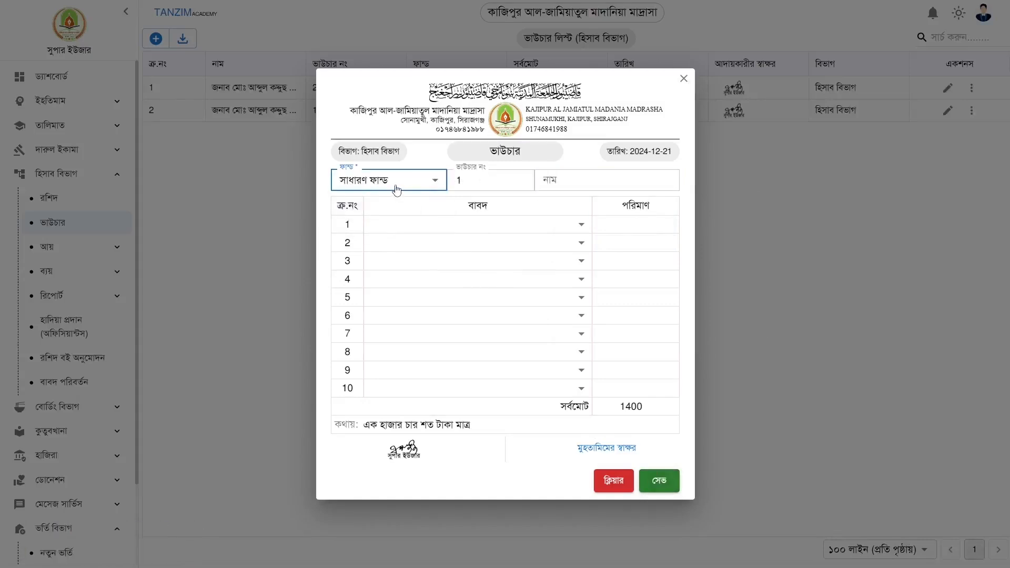
pyautogui.click(402, 226)
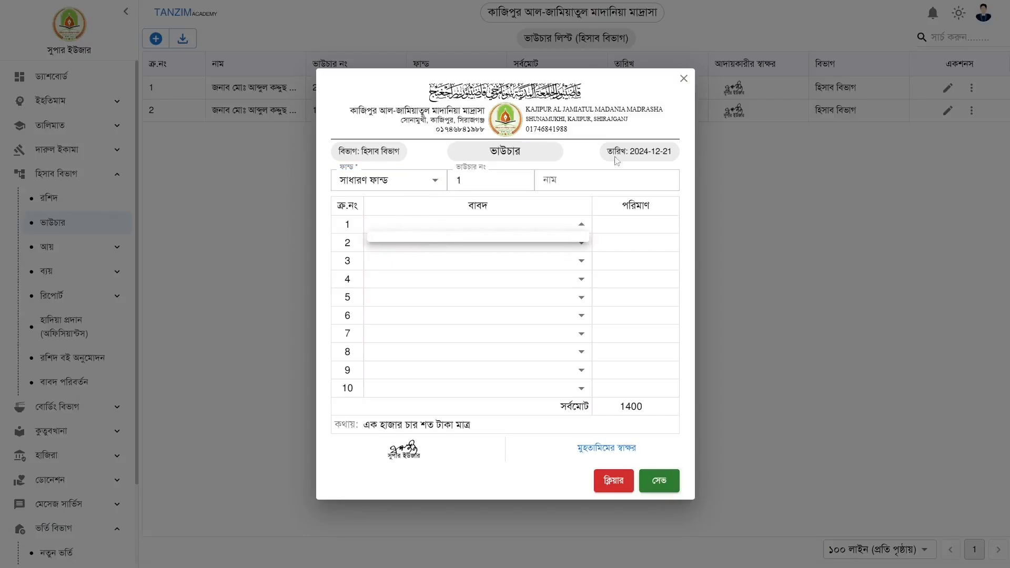
pyautogui.click(683, 80)
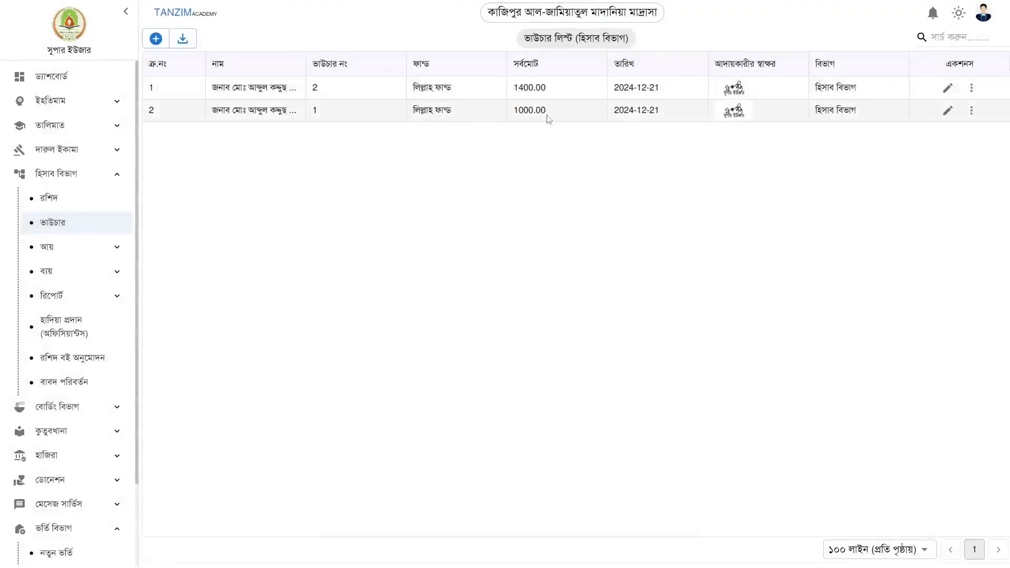
# Select both vouchers, open and dismiss the export options, then collapse হিসাব বিভাগ and ভর্তি বিভাগ
pyautogui.click(400, 116)
pyautogui.click(372, 95)
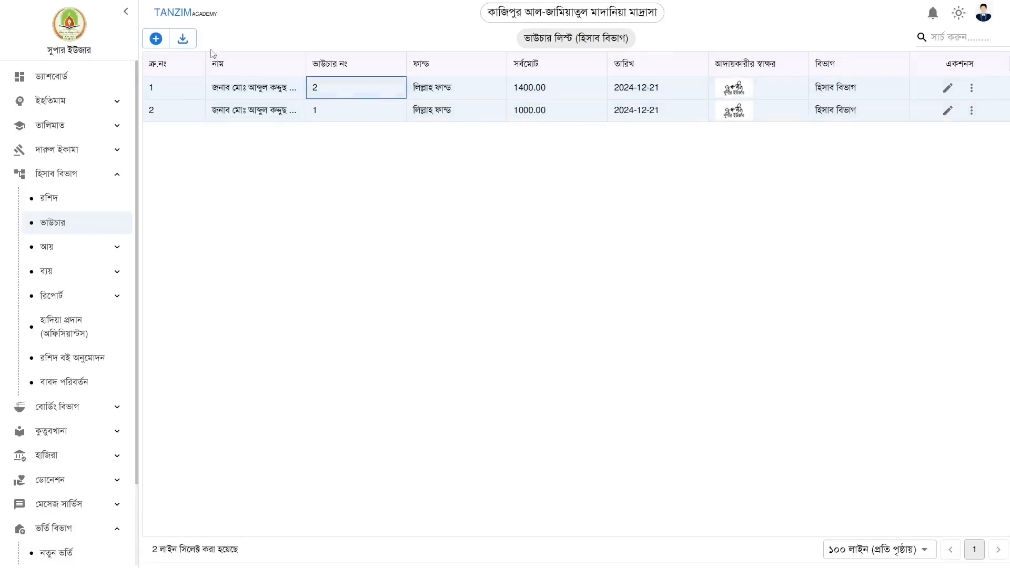
pyautogui.click(183, 38)
pyautogui.click(148, 95)
pyautogui.click(70, 174)
pyautogui.click(56, 322)
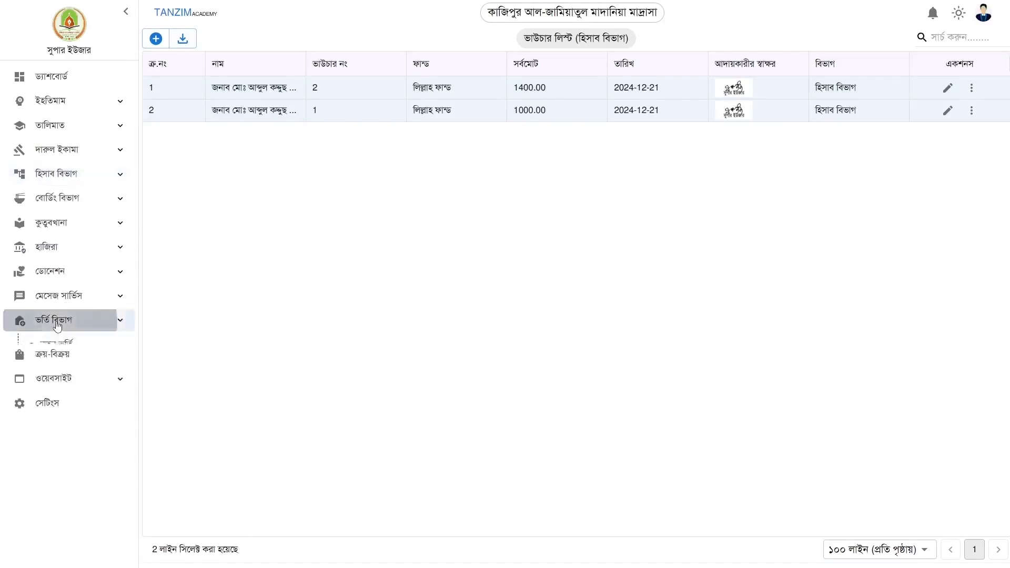